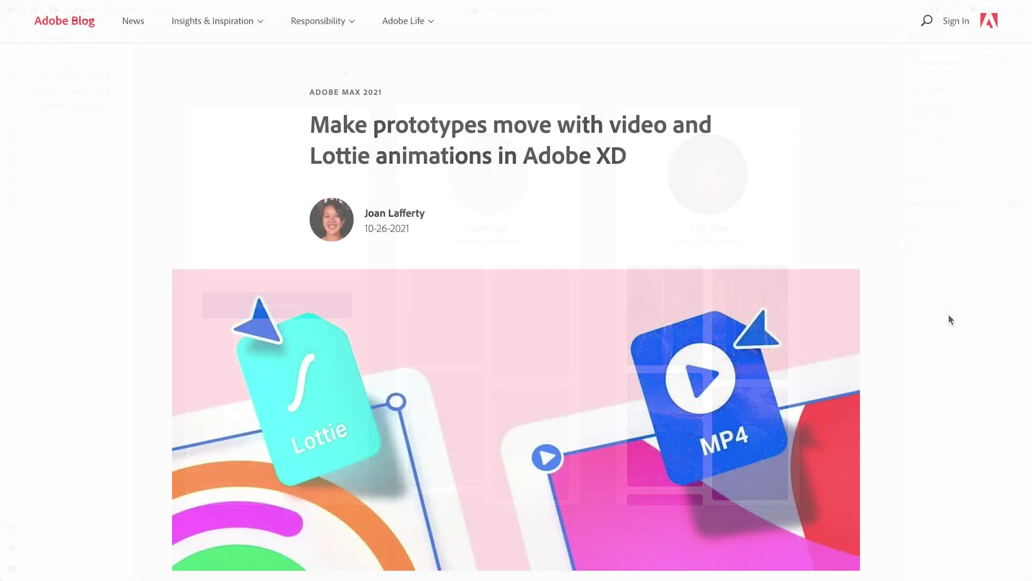
# Preview the prototype from artboard 3 and follow View Profile to the loading profile
pyautogui.scroll(-8, 948, 319)
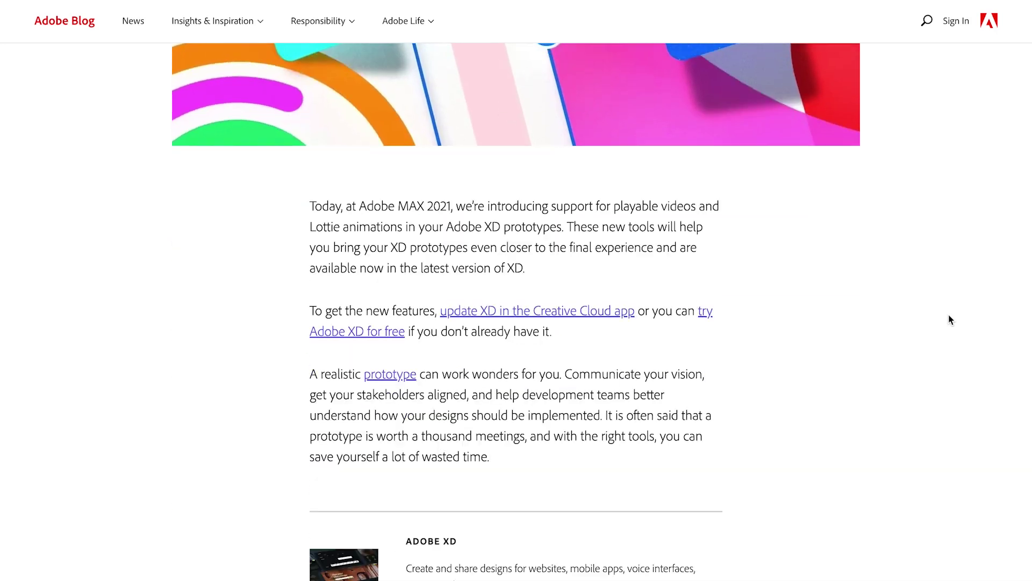
pyautogui.scroll(-20, 948, 316)
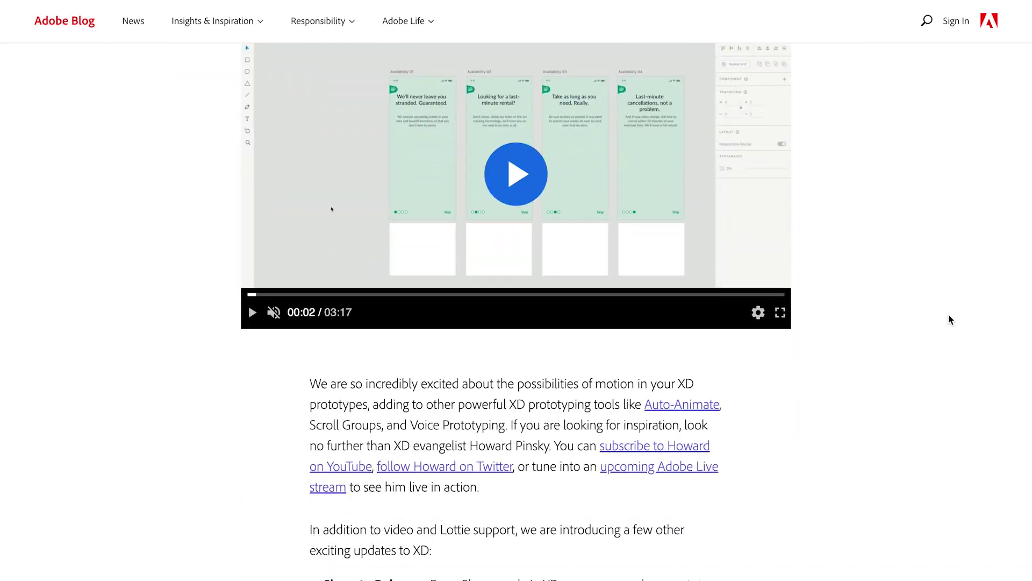
pyautogui.scroll(2, 948, 319)
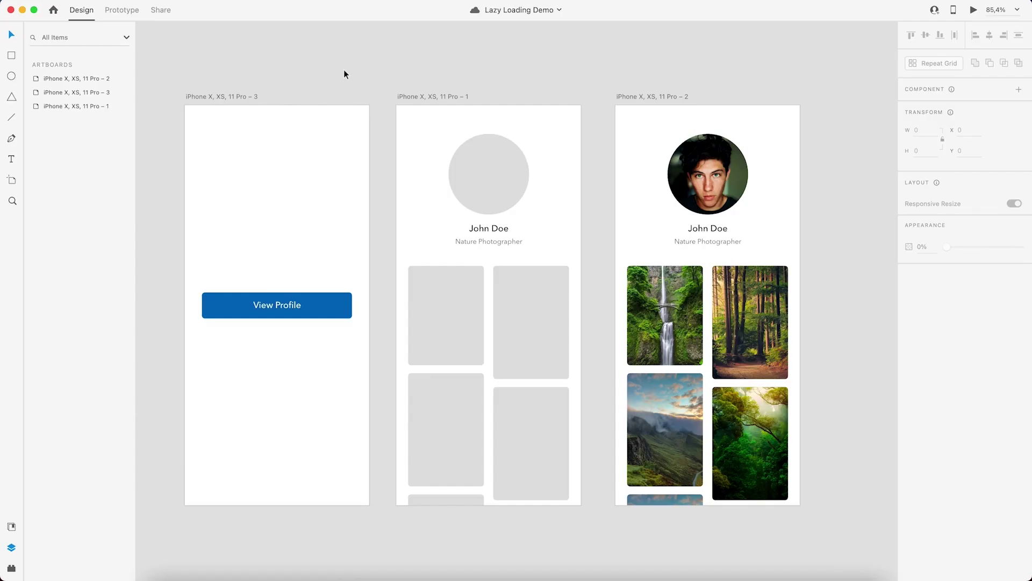
pyautogui.click(247, 96)
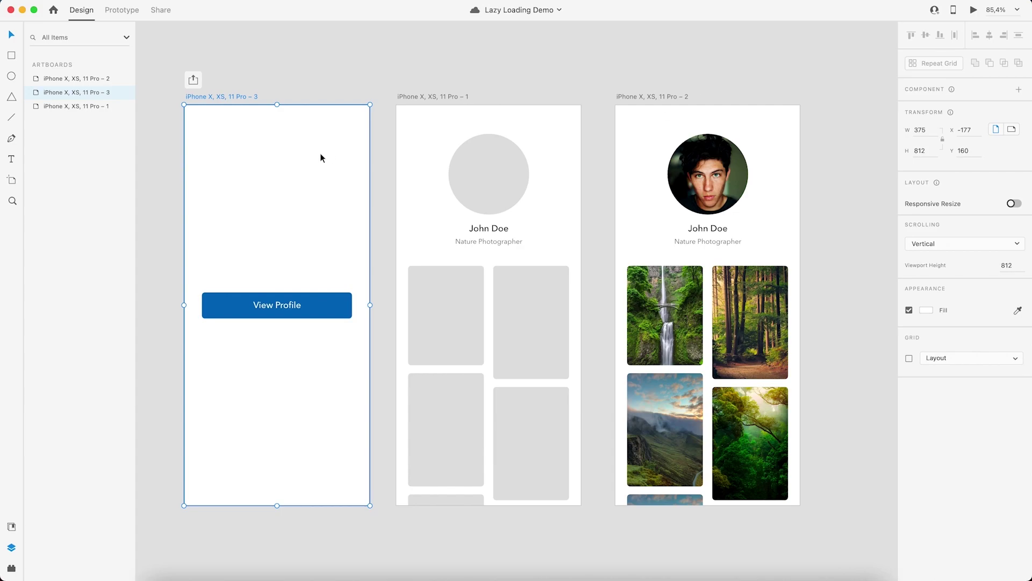
pyautogui.click(972, 13)
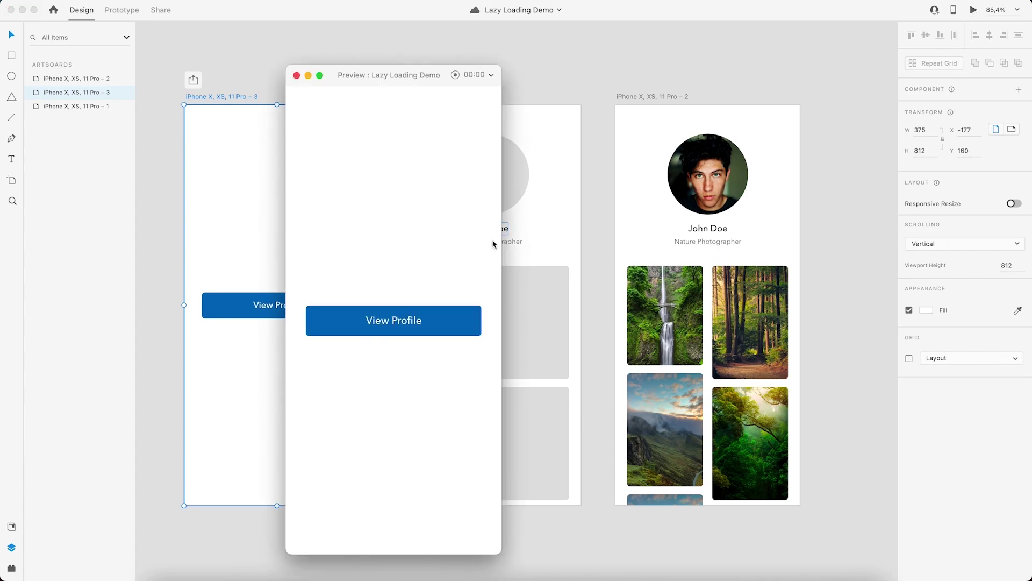
pyautogui.click(449, 320)
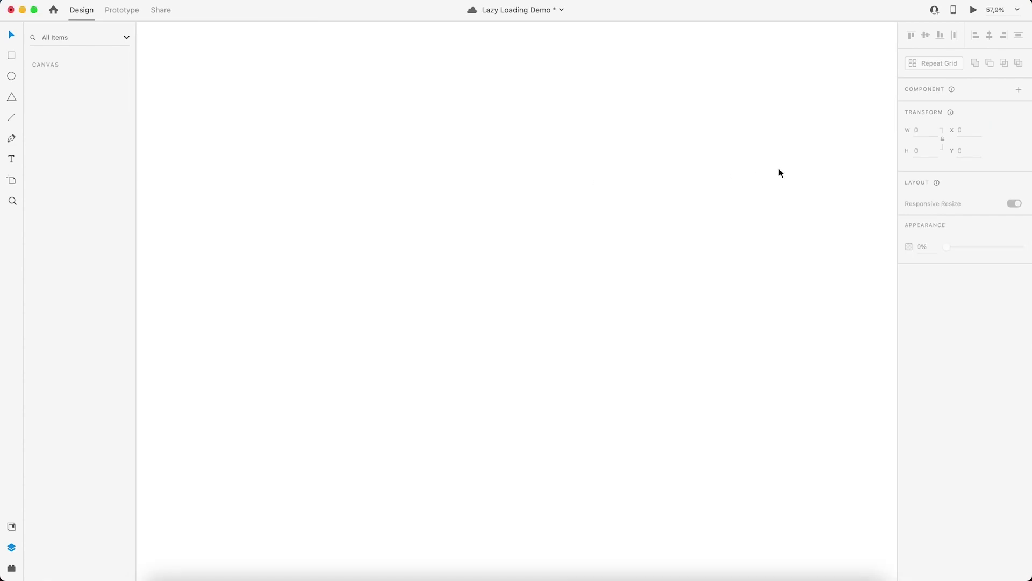
# Add two iPhone X, XS, 11 Pro artboards side by side
pyautogui.press('a')
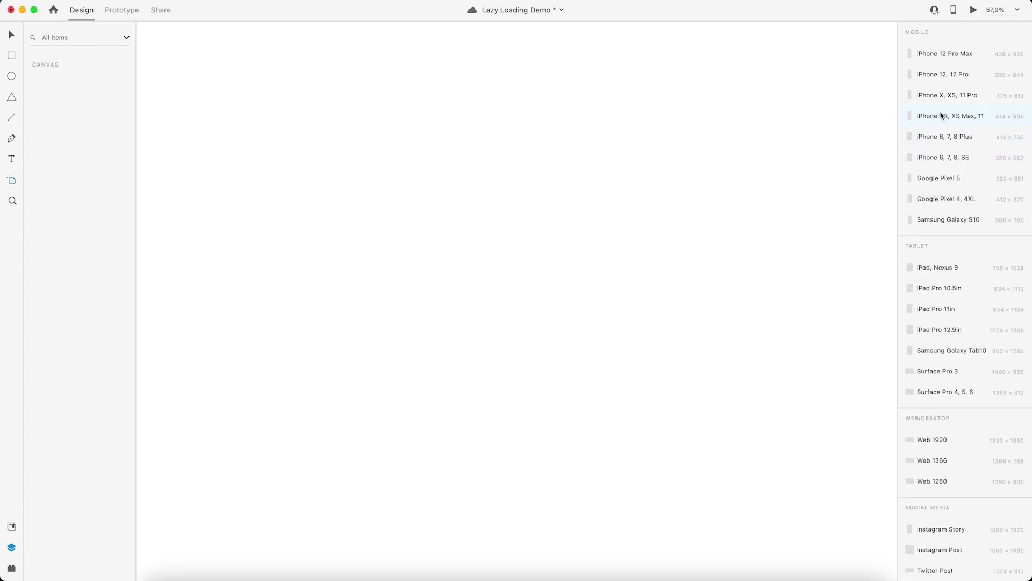
pyautogui.click(970, 108)
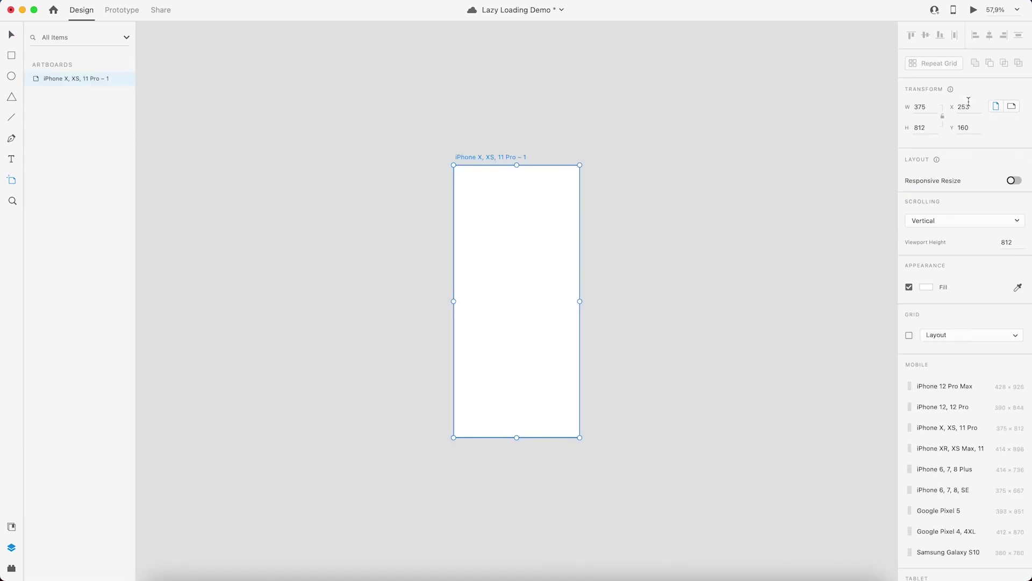
pyautogui.click(693, 263)
pyautogui.press('v')
pyautogui.click(337, 209)
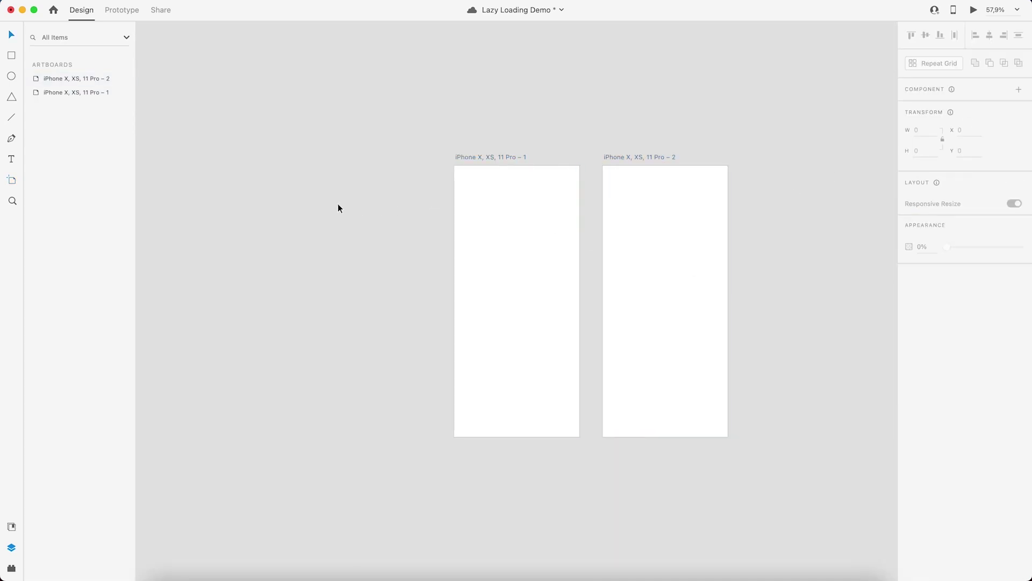
# Add 'John Doe' and 'Nature Photographer' text and lay out the rounded placeholder tiles
pyautogui.scroll(3, 598, 290)
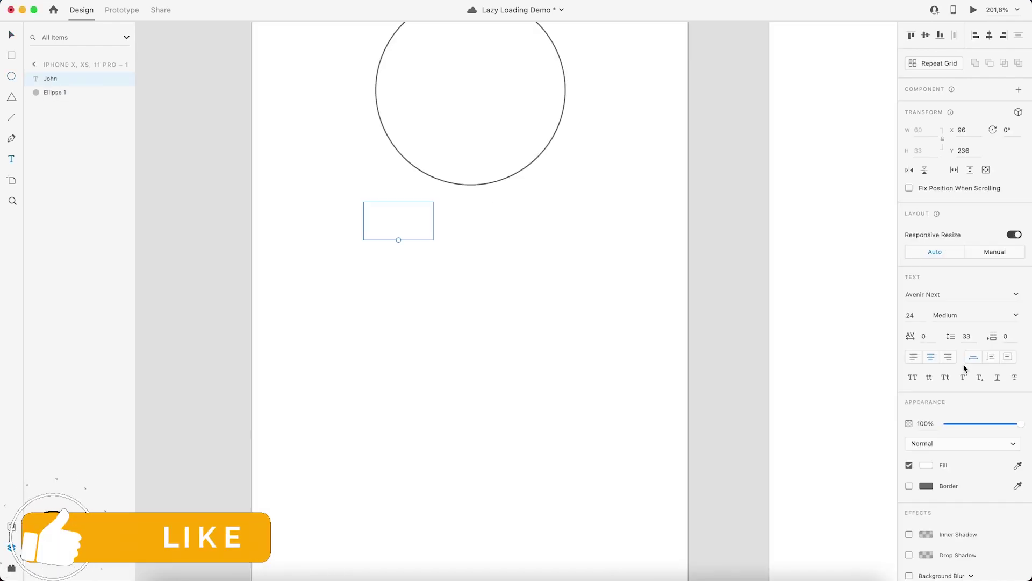
pyautogui.write('John Doe')
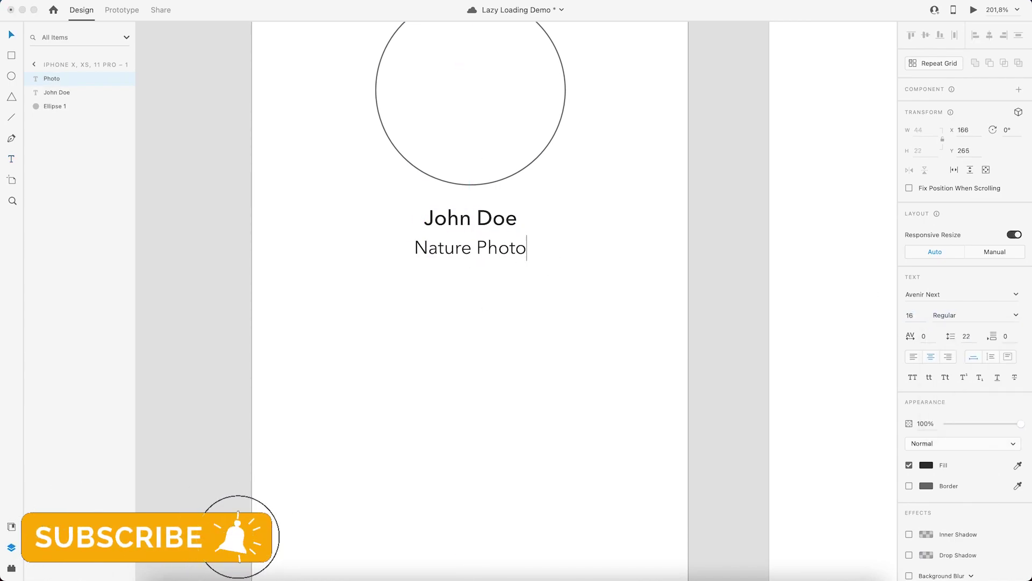
pyautogui.write('grapher')
pyautogui.press('Escape')
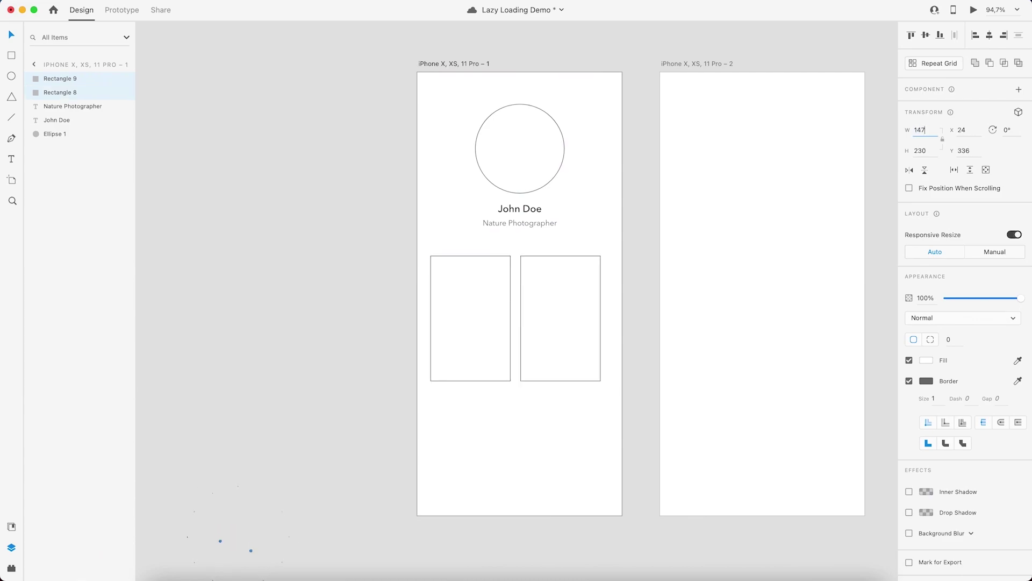
pyautogui.click(509, 320)
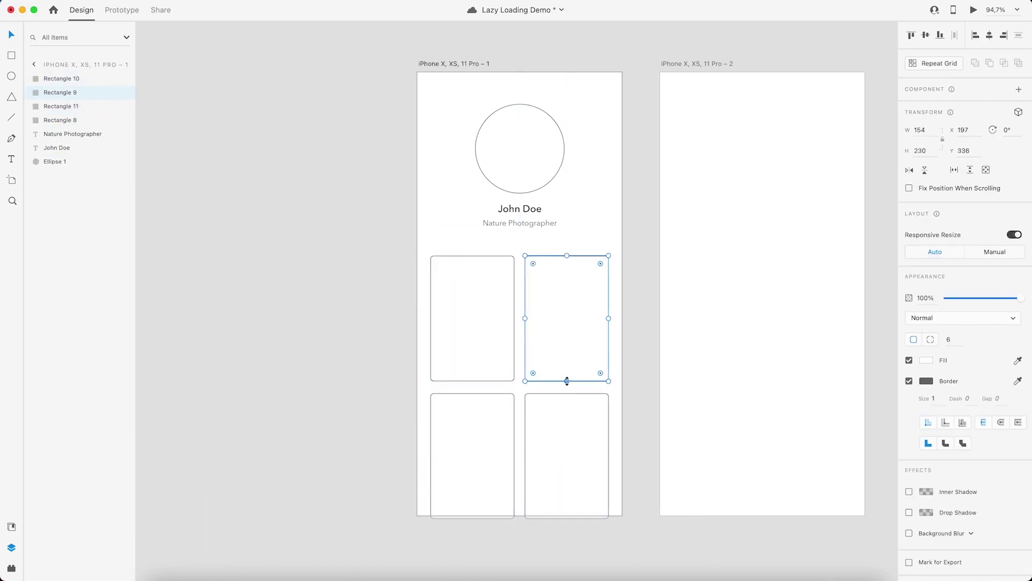
pyautogui.click(465, 397)
pyautogui.moveTo(464, 399); pyautogui.dragTo(486, 543)
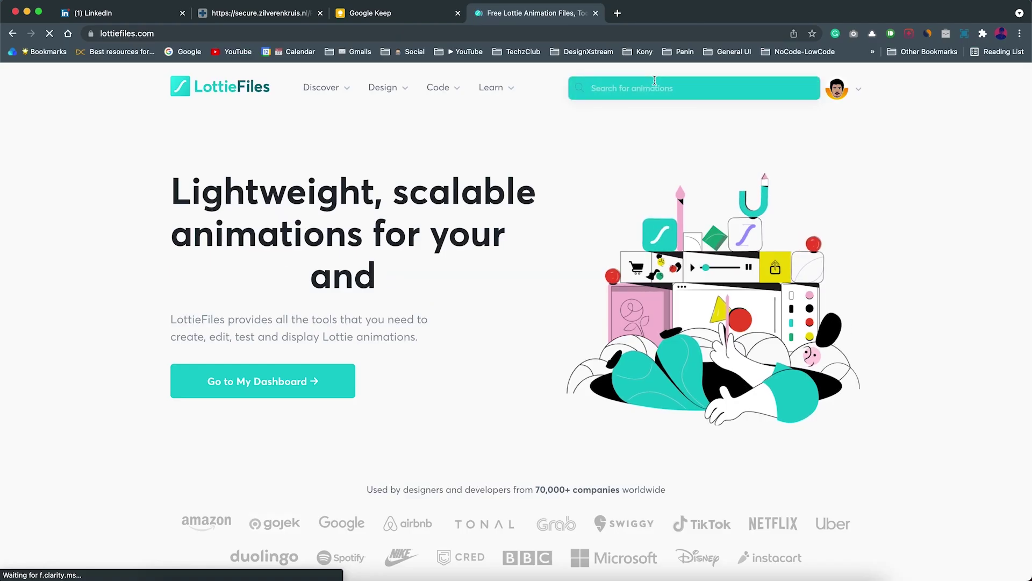
# Find Skeleton Lazy Loader via a 'lazy loader' search and download it as Lottie JSON
pyautogui.write('la')
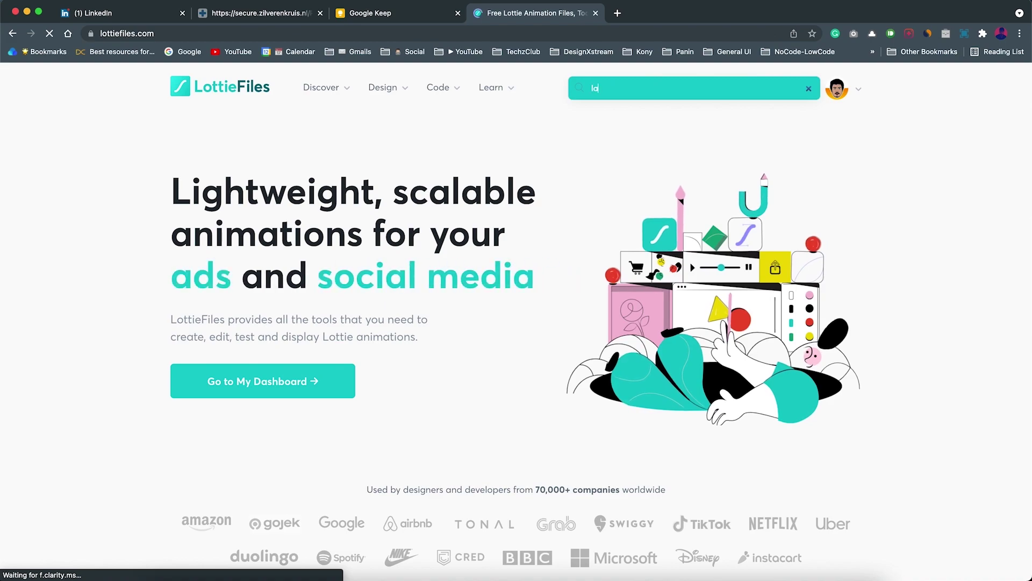
pyautogui.write('zy loader')
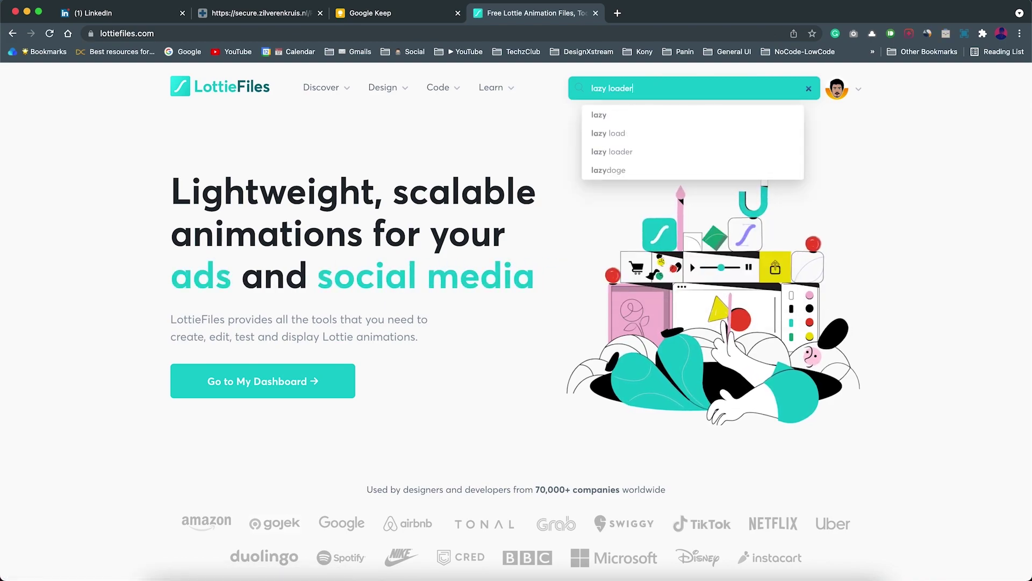
pyautogui.press('Return')
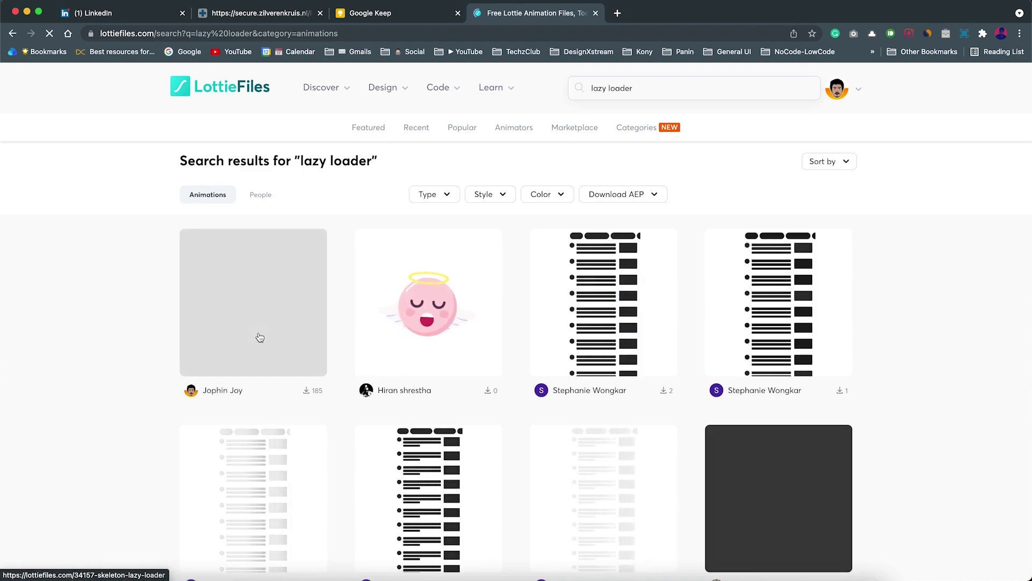
pyautogui.click(260, 337)
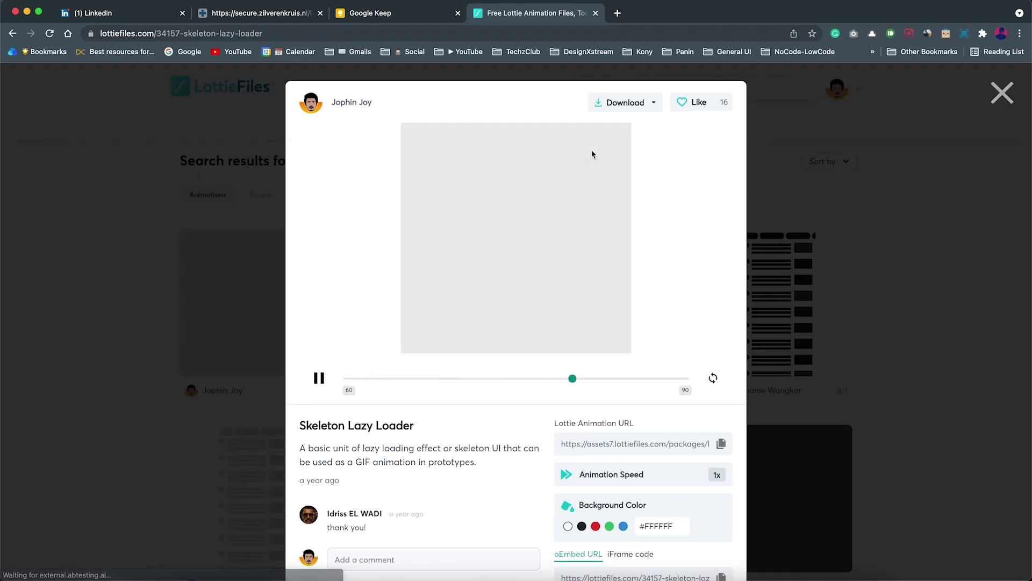
pyautogui.click(652, 103)
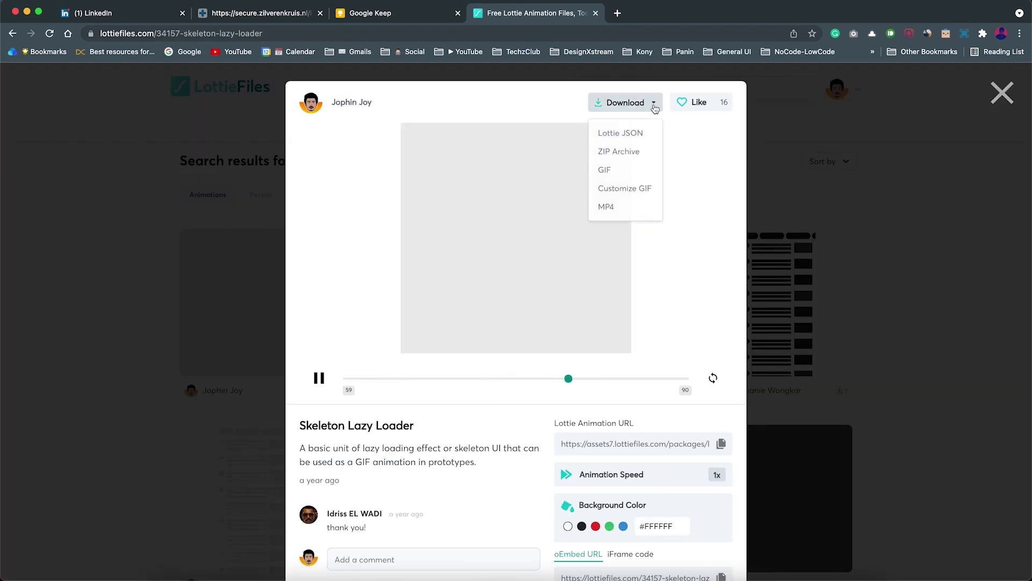
pyautogui.click(624, 135)
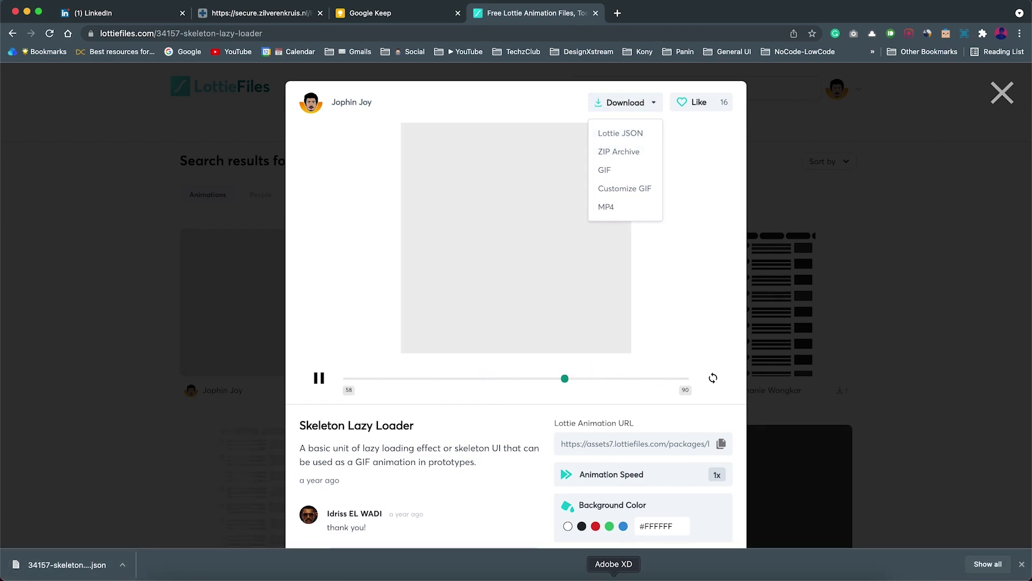
# Drag the downloaded skeleton loader JSON from the browser into the XD placeholder profile design
pyautogui.click(614, 576)
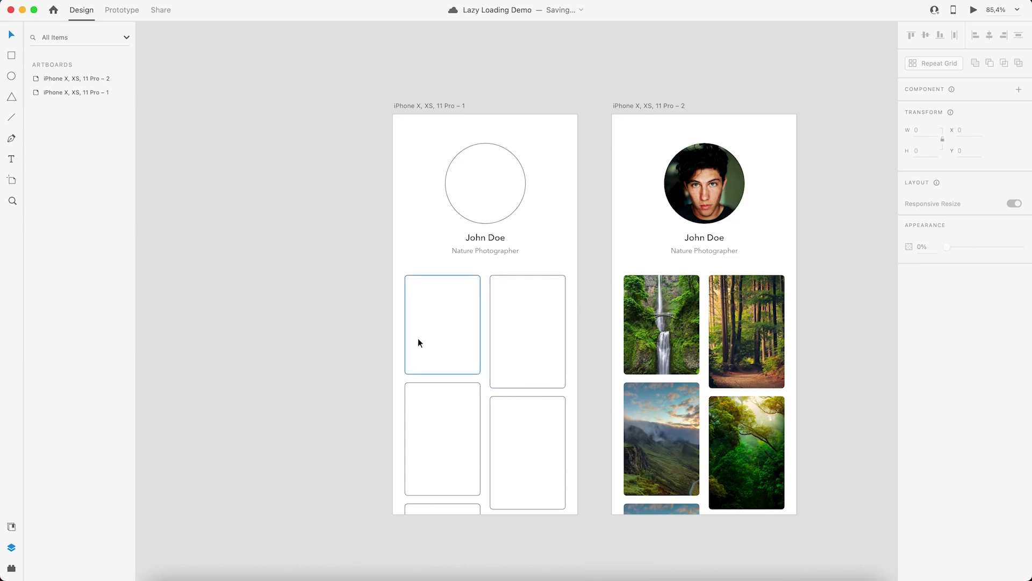
pyautogui.press('super+Tab')
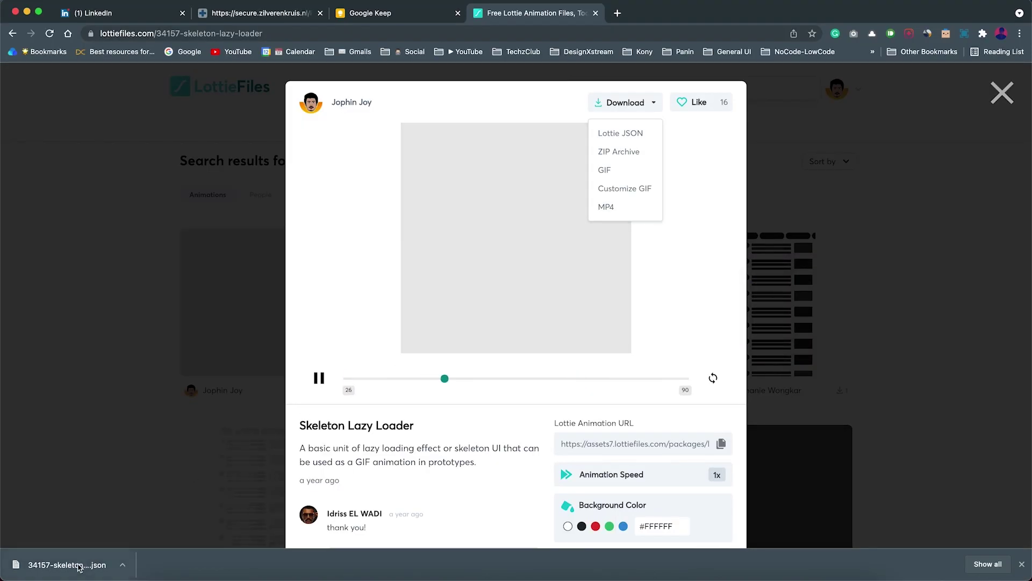
pyautogui.press('super+Tab')
pyautogui.moveTo(65, 559); pyautogui.dragTo(483, 199)
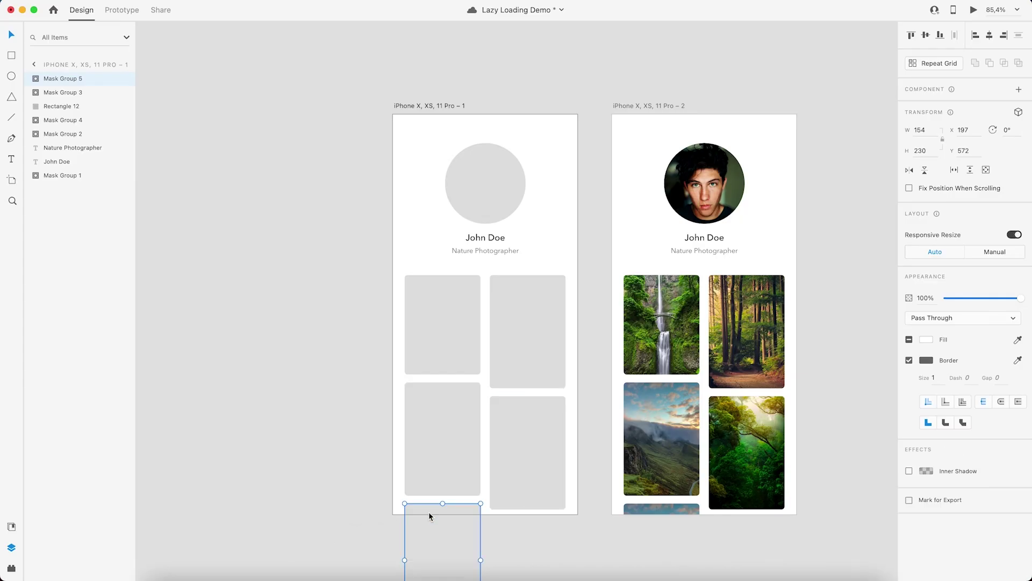
pyautogui.click(369, 494)
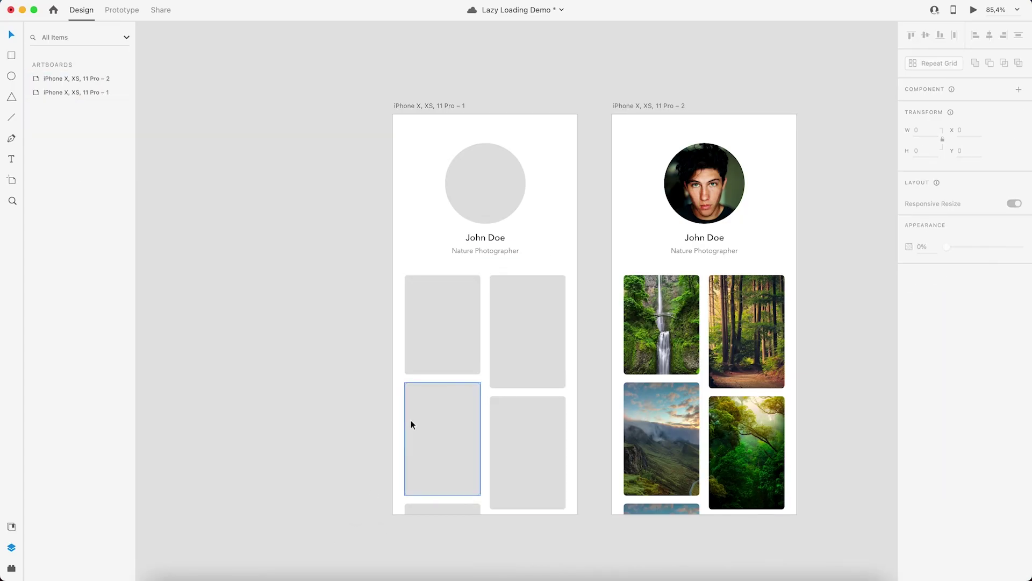
# Confirm the avatar's and first grey card's skeleton animations are set to Play automatically
pyautogui.click(485, 202)
pyautogui.doubleClick(483, 192)
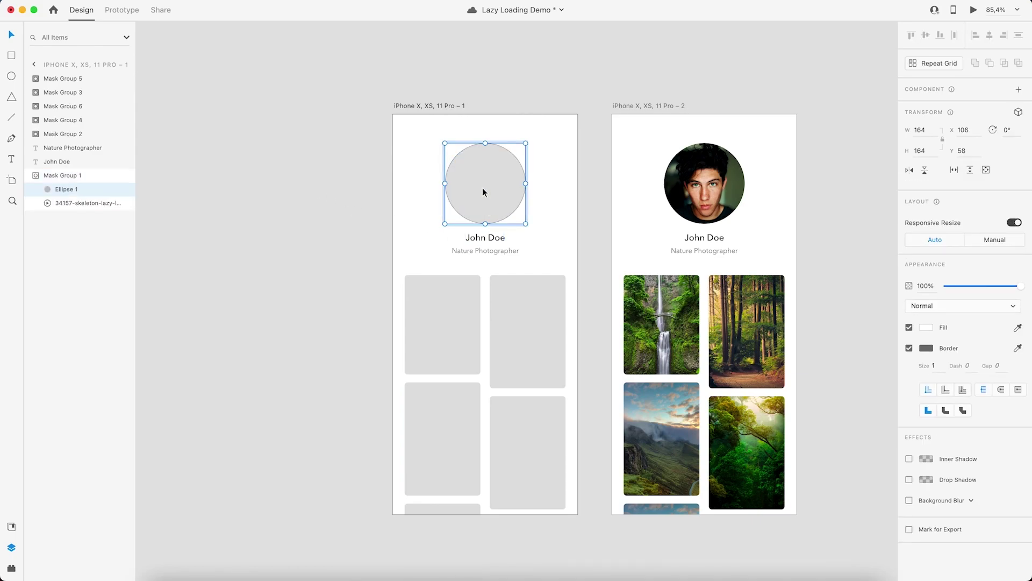
pyautogui.click(78, 204)
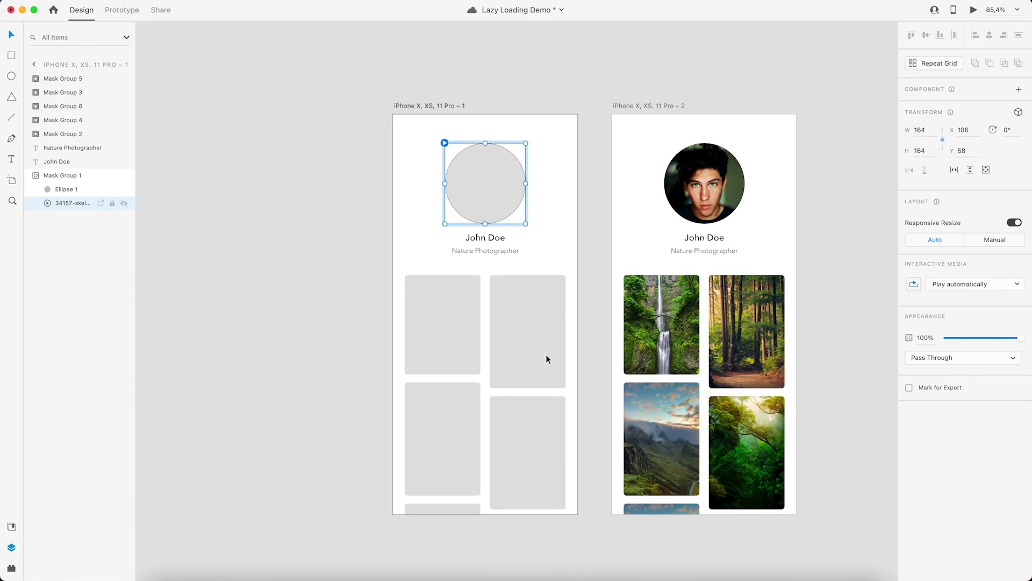
pyautogui.doubleClick(452, 355)
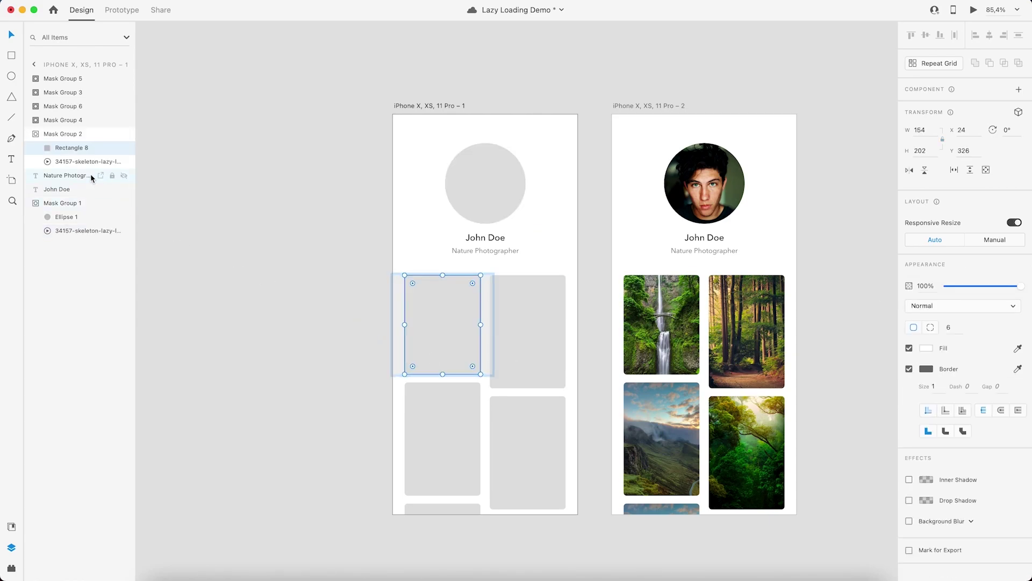
pyautogui.click(81, 162)
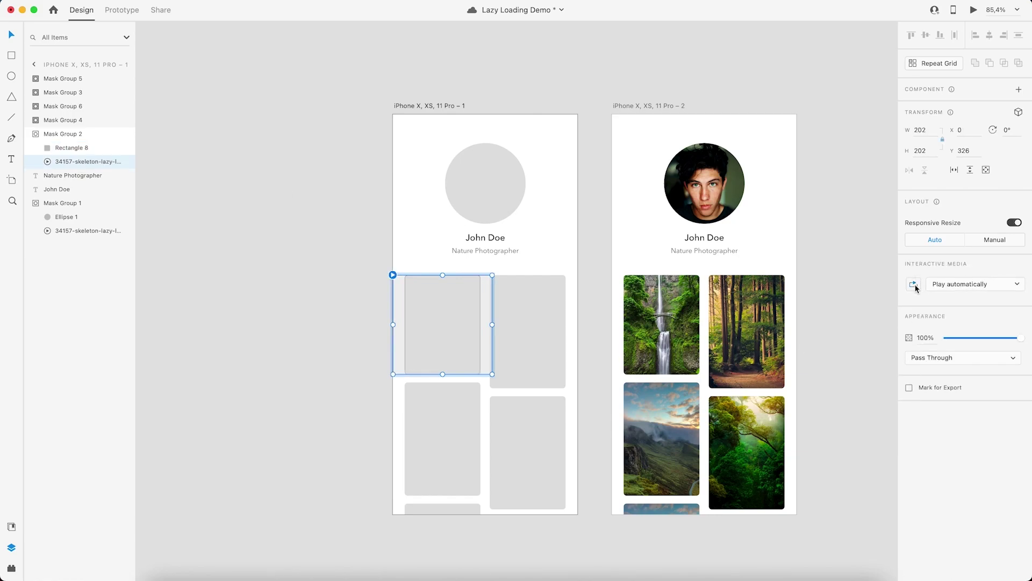
# Confirm the skeleton animations in the remaining grey cards play automatically, then deselect
pyautogui.click(536, 330)
pyautogui.doubleClick(536, 330)
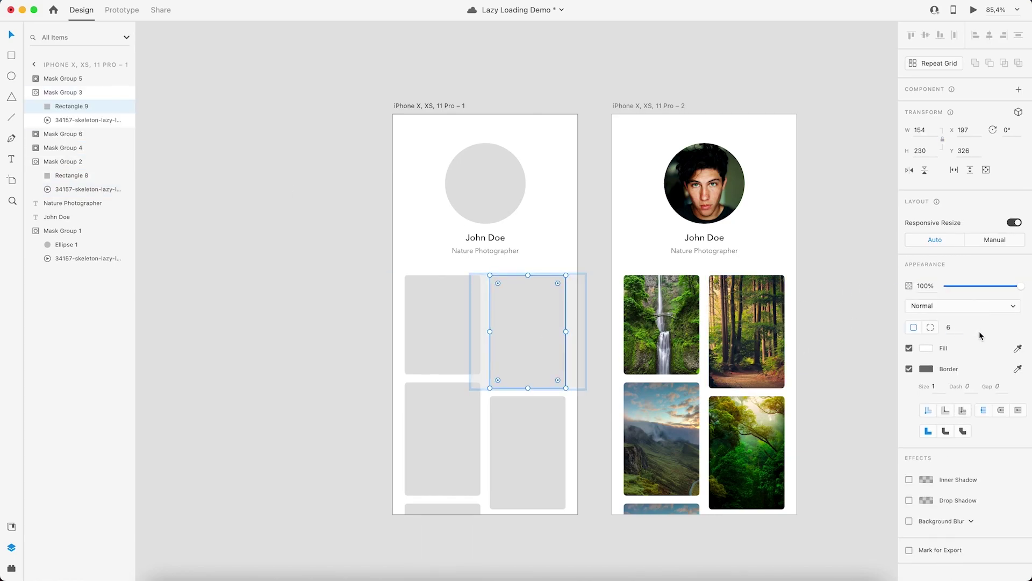
pyautogui.click(578, 305)
pyautogui.click(424, 428)
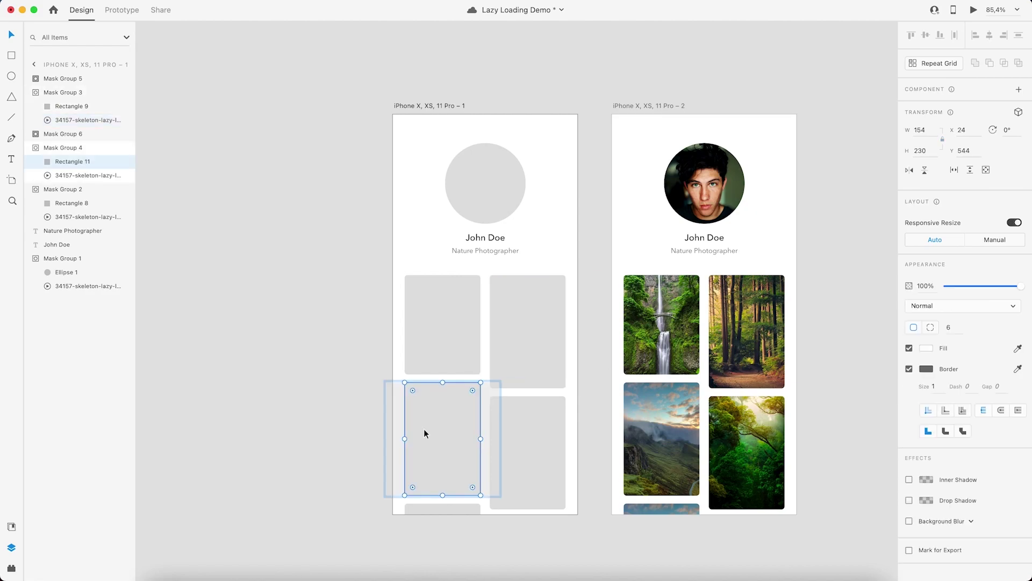
pyautogui.click(555, 454)
pyautogui.scroll(-1, 421, 505)
pyautogui.click(421, 506)
pyautogui.click(337, 243)
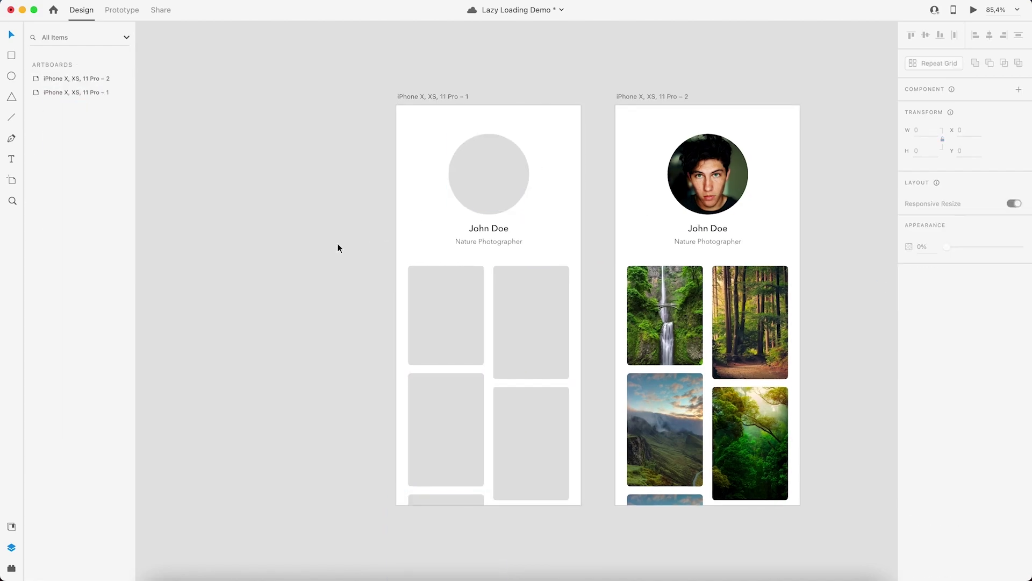
pyautogui.click(425, 95)
pyautogui.click(974, 11)
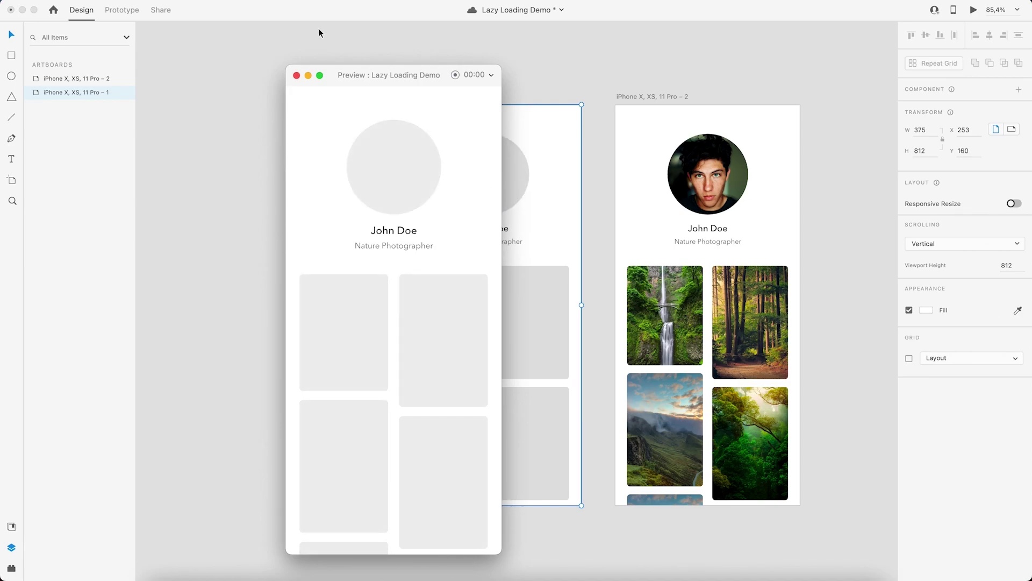
pyautogui.click(296, 75)
pyautogui.click(564, 65)
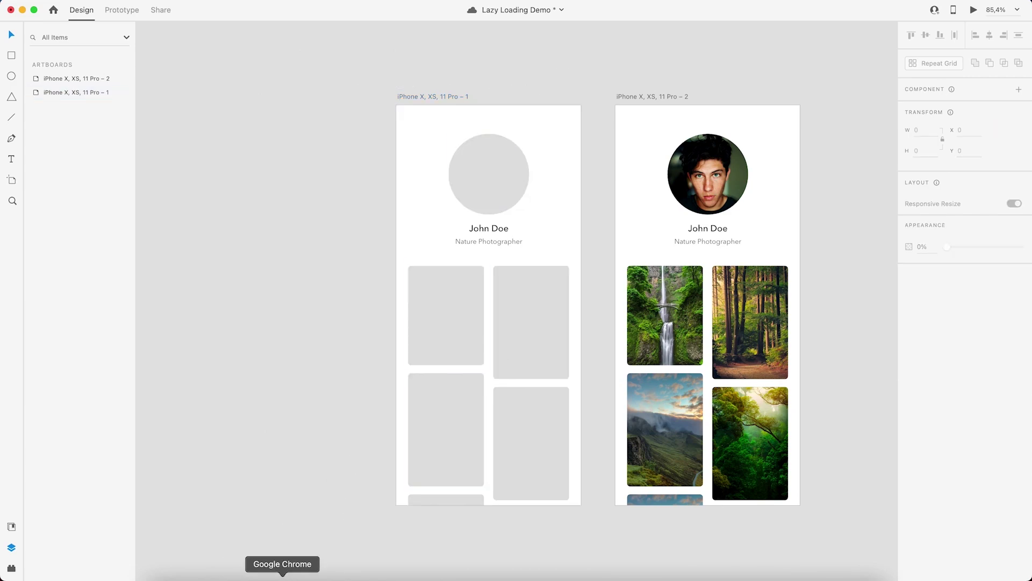
# Open the Skeleton Lazy Loader page in LottieFiles and scroll to its editing options
pyautogui.click(282, 576)
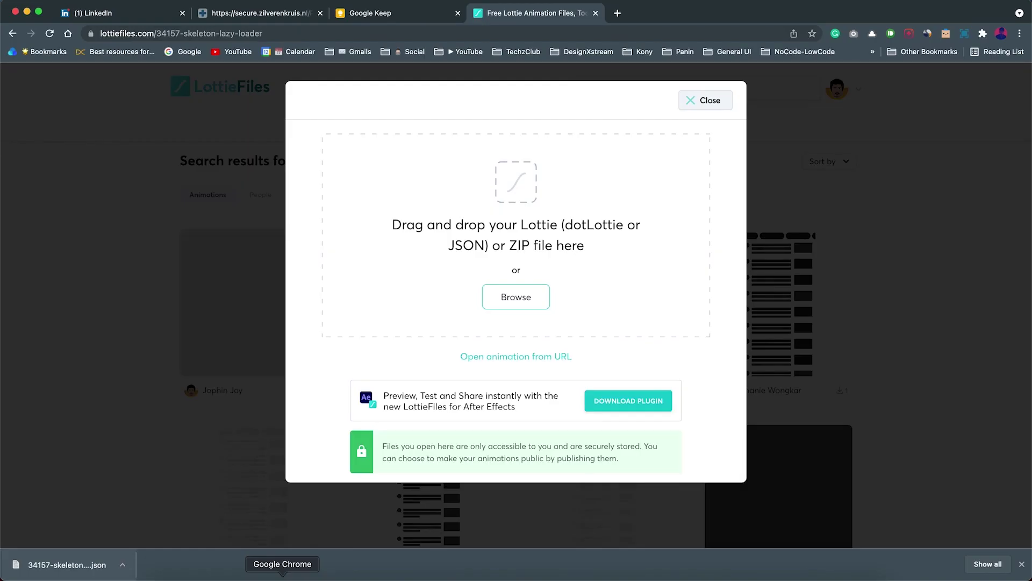
pyautogui.click(710, 101)
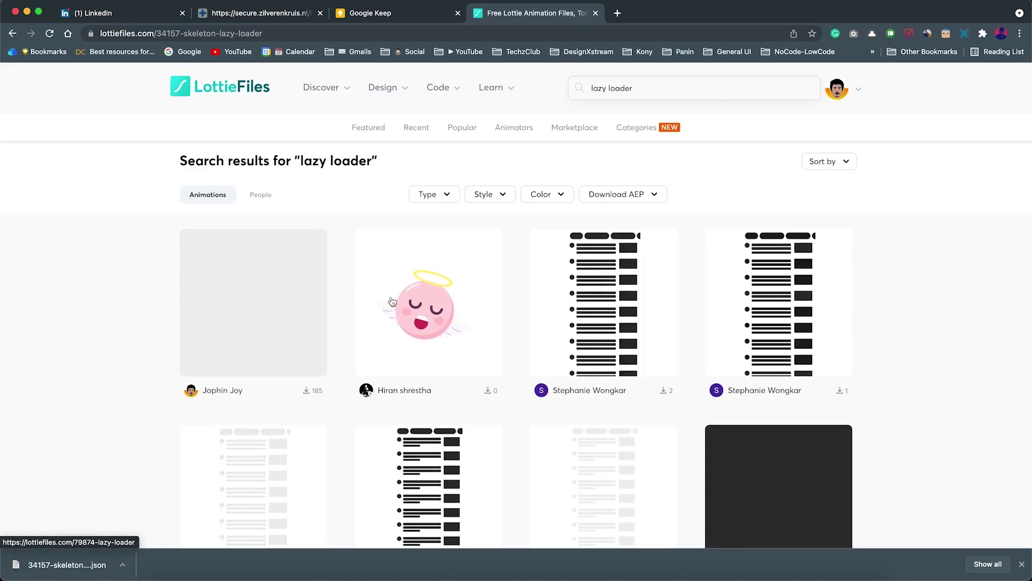
pyautogui.click(253, 327)
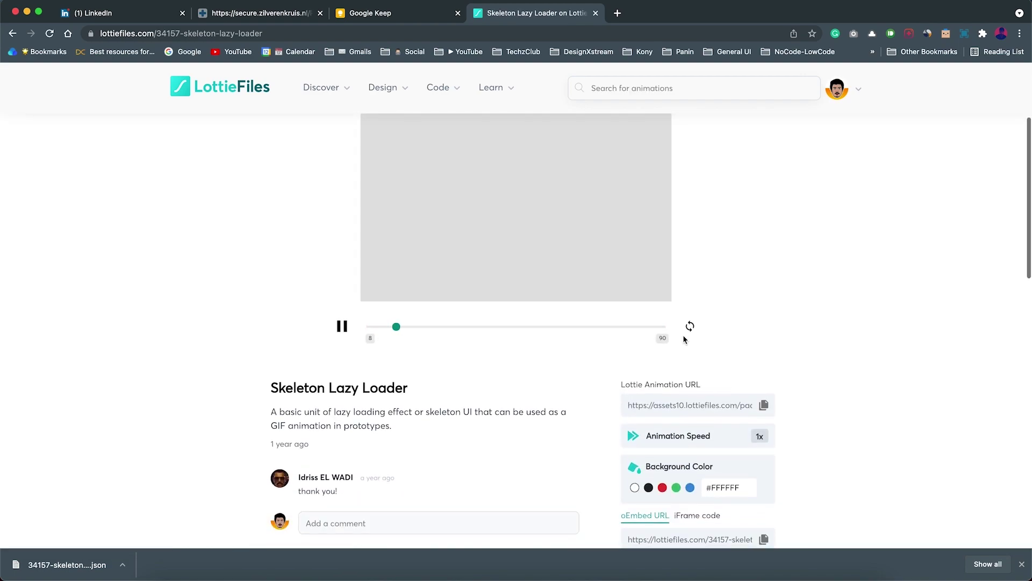
pyautogui.scroll(-4, 685, 339)
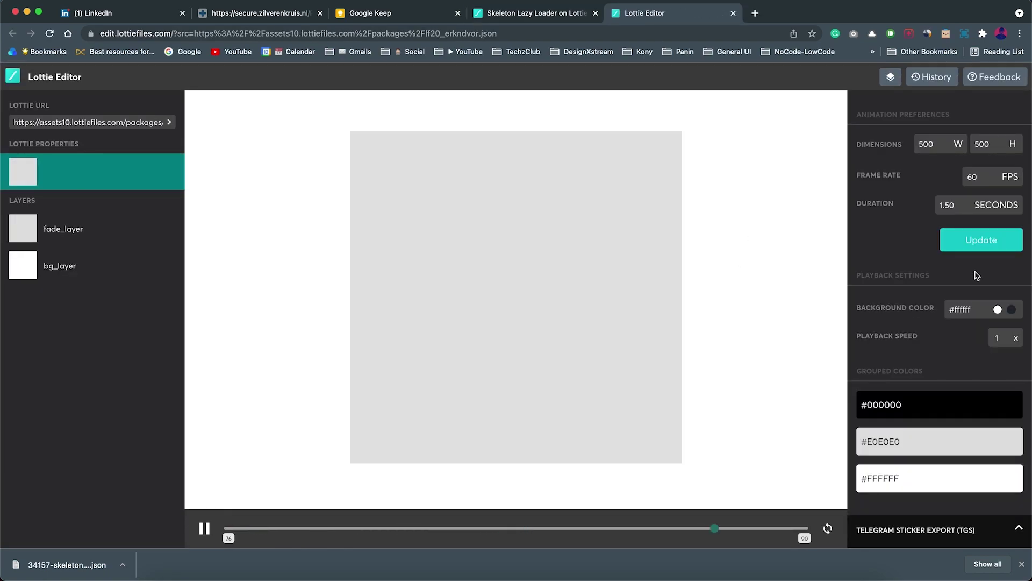
# Change the skeleton loader's duration to 3 seconds and export it as Lottie JSON
pyautogui.doubleClick(960, 206)
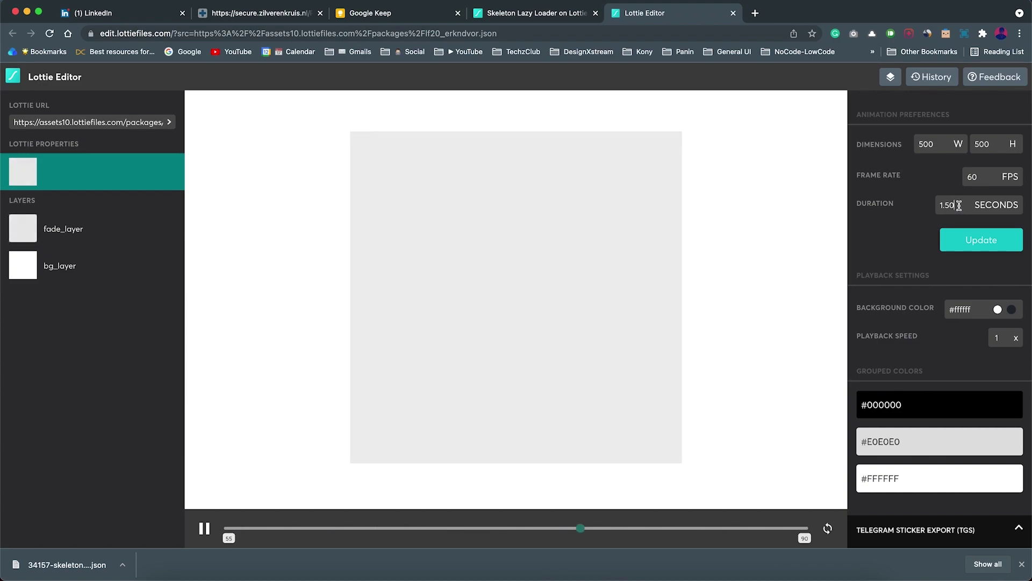
pyautogui.write('3')
pyautogui.click(979, 243)
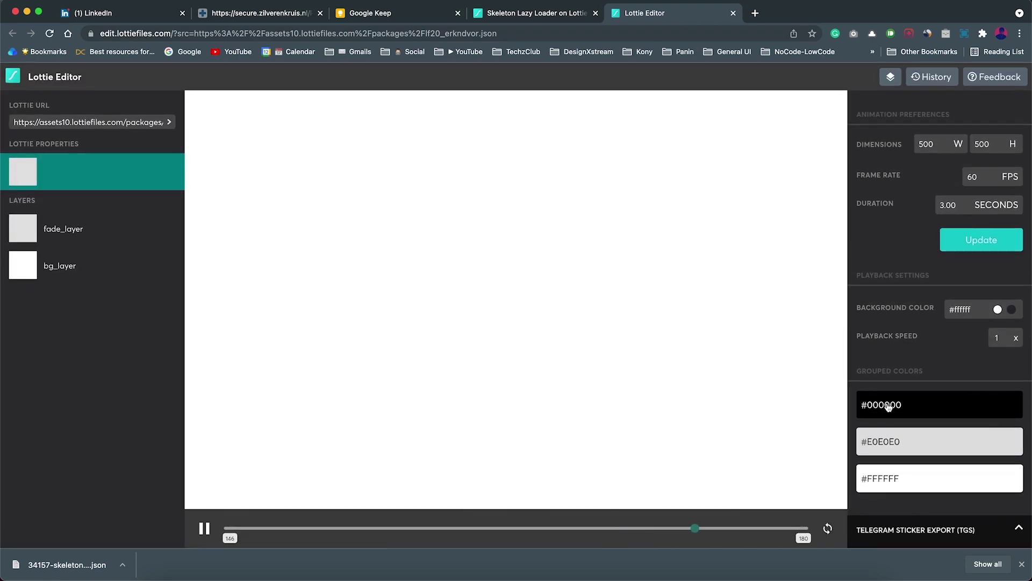
pyautogui.scroll(-3, 887, 404)
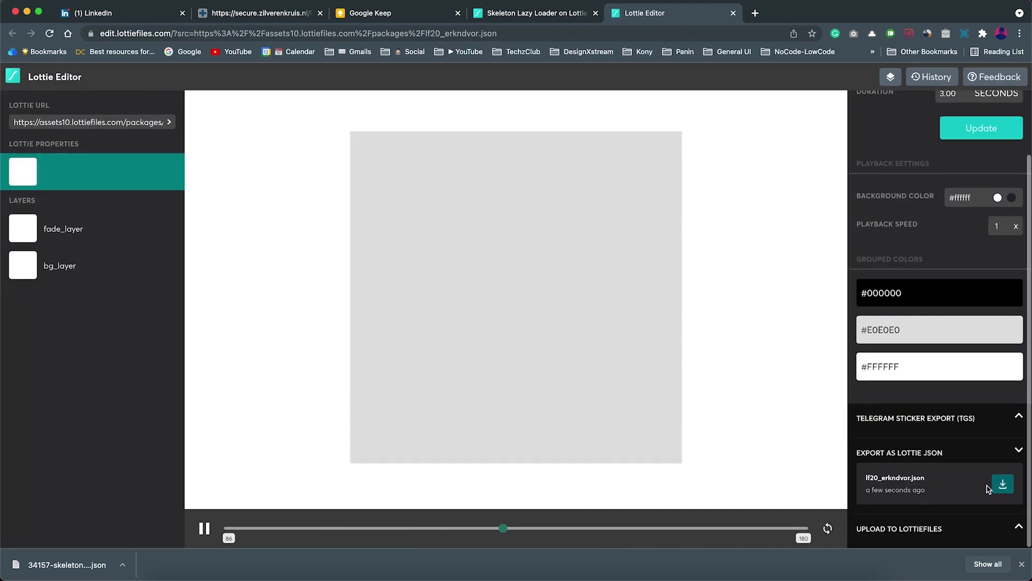
pyautogui.click(1002, 486)
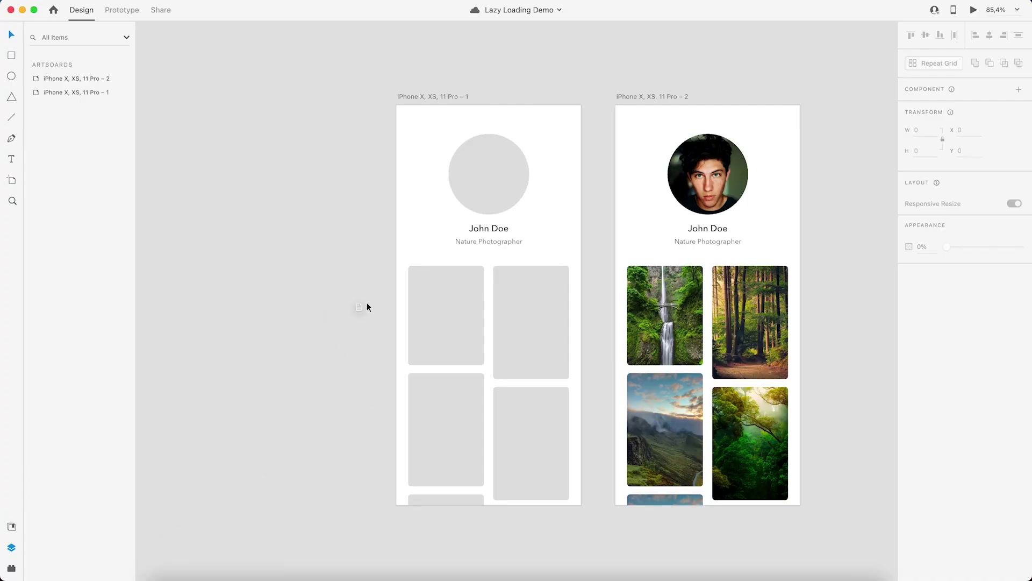
# Place the 3-second loader in the first screen's top-right corner at 0% opacity, named dummytimer
pyautogui.moveTo(367, 304); pyautogui.dragTo(417, 253)
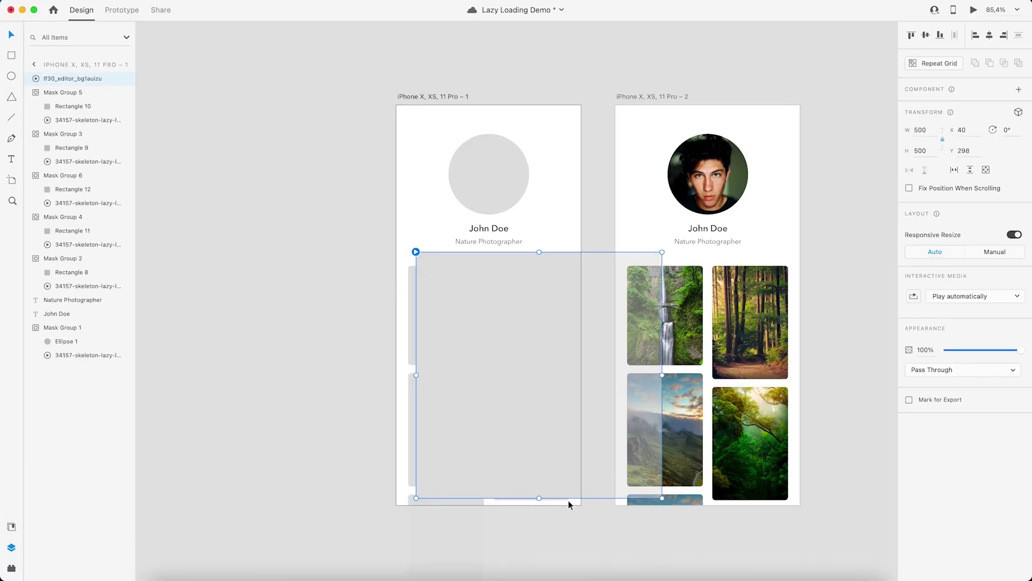
pyautogui.moveTo(539, 498); pyautogui.dragTo(532, 141)
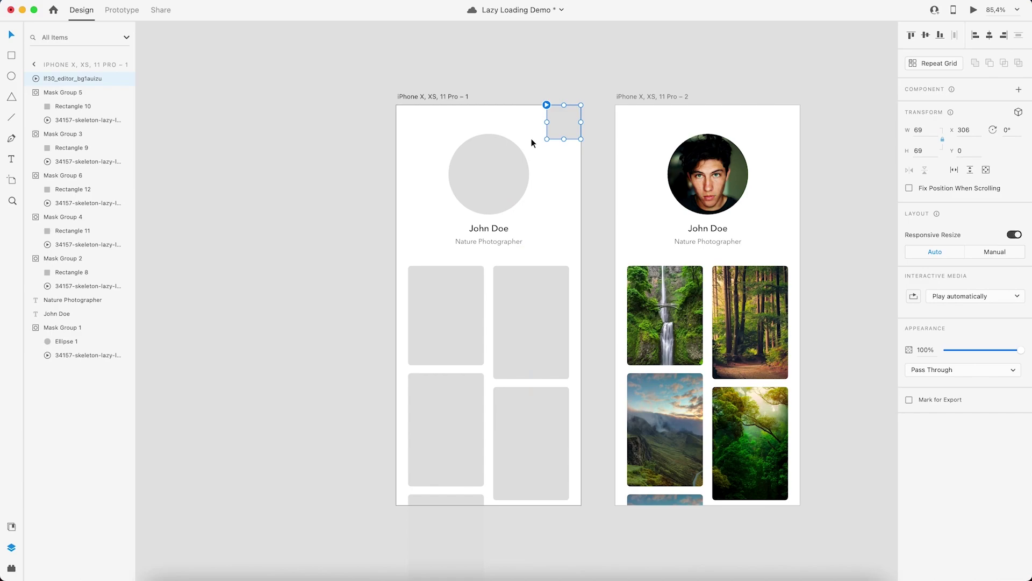
pyautogui.moveTo(994, 354); pyautogui.dragTo(925, 352)
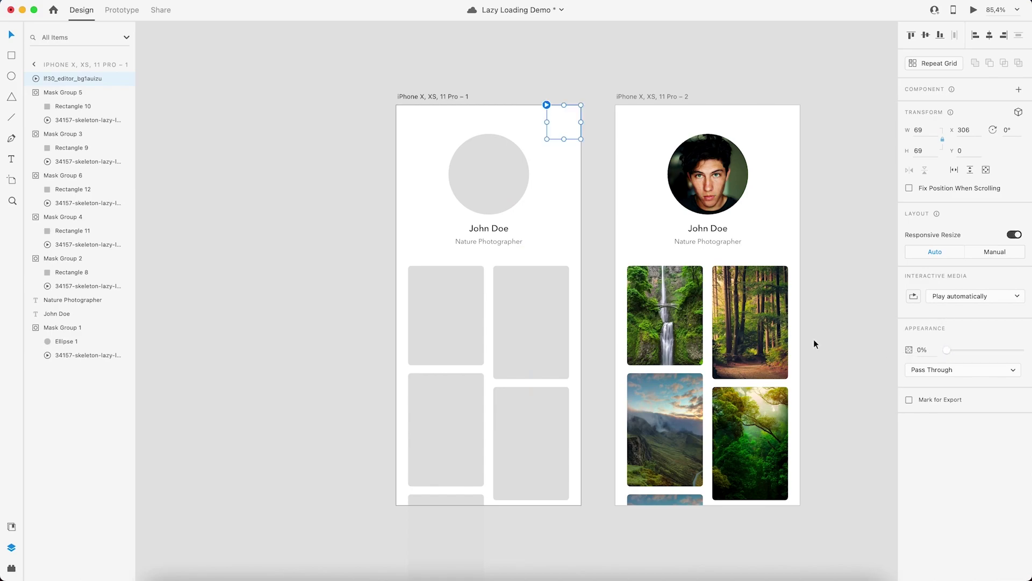
pyautogui.doubleClick(61, 77)
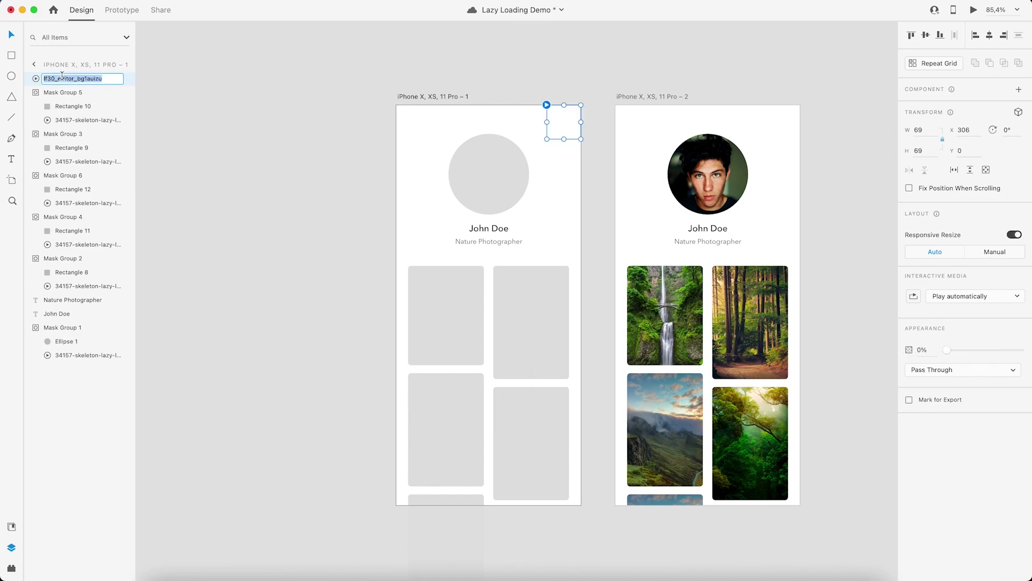
pyautogui.write('dummytimer')
pyautogui.press('Return')
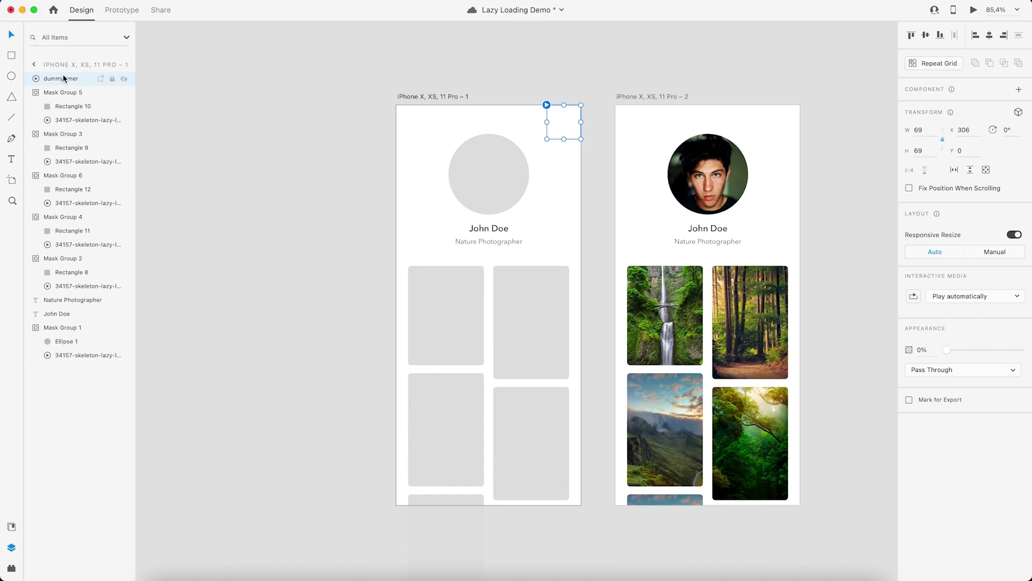
# Give dummytimer an End of Playback transition to iPhone X, XS, 11 Pro – 2
pyautogui.click(488, 71)
pyautogui.click(573, 134)
pyautogui.click(122, 12)
pyautogui.click(962, 64)
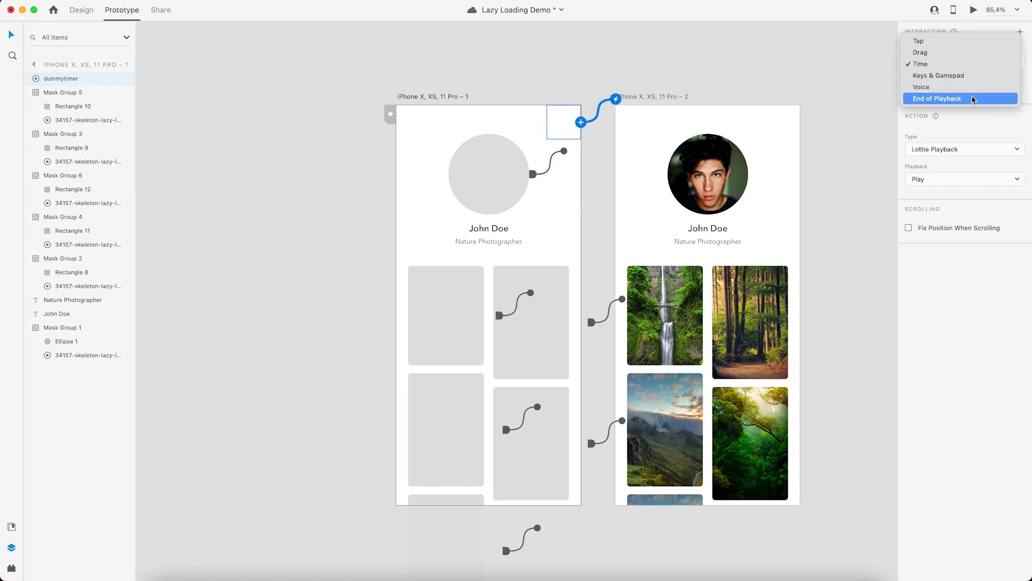
pyautogui.click(935, 99)
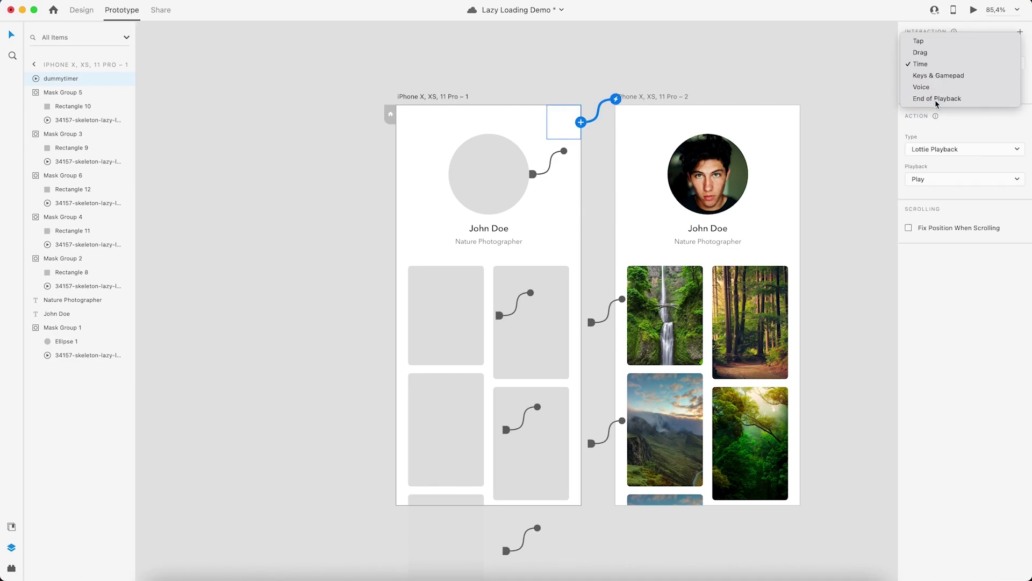
pyautogui.click(969, 126)
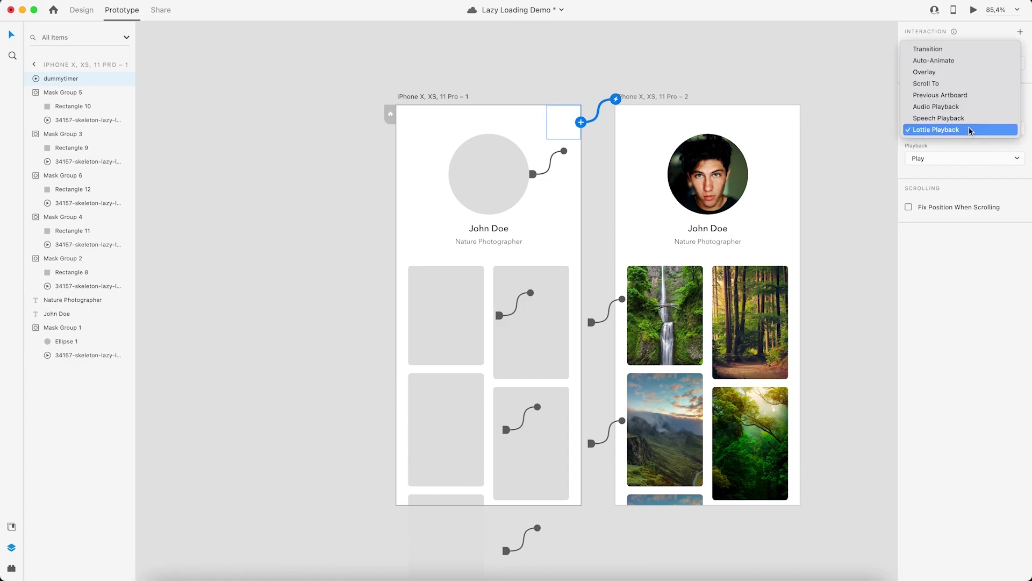
pyautogui.click(937, 50)
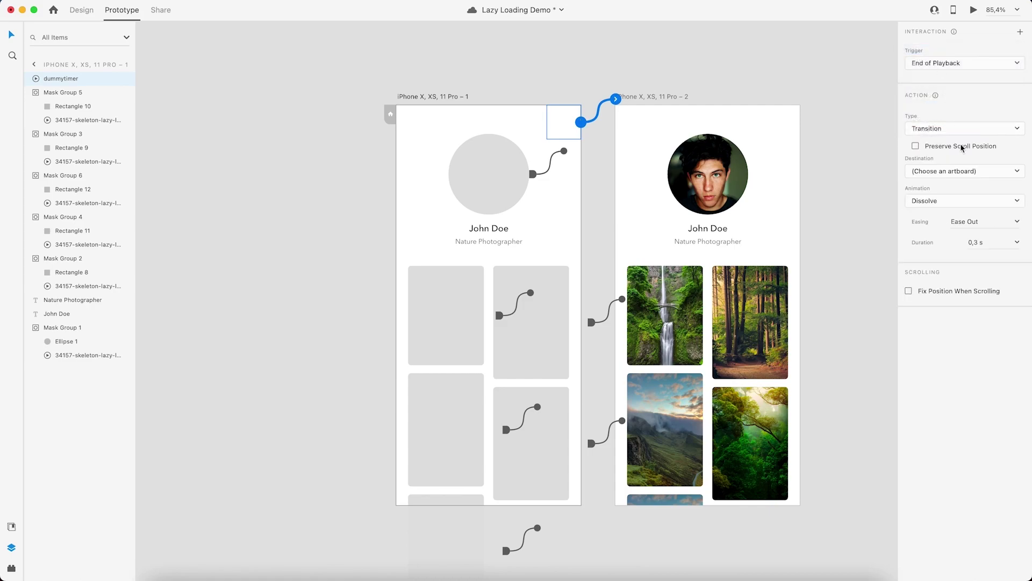
pyautogui.click(1010, 175)
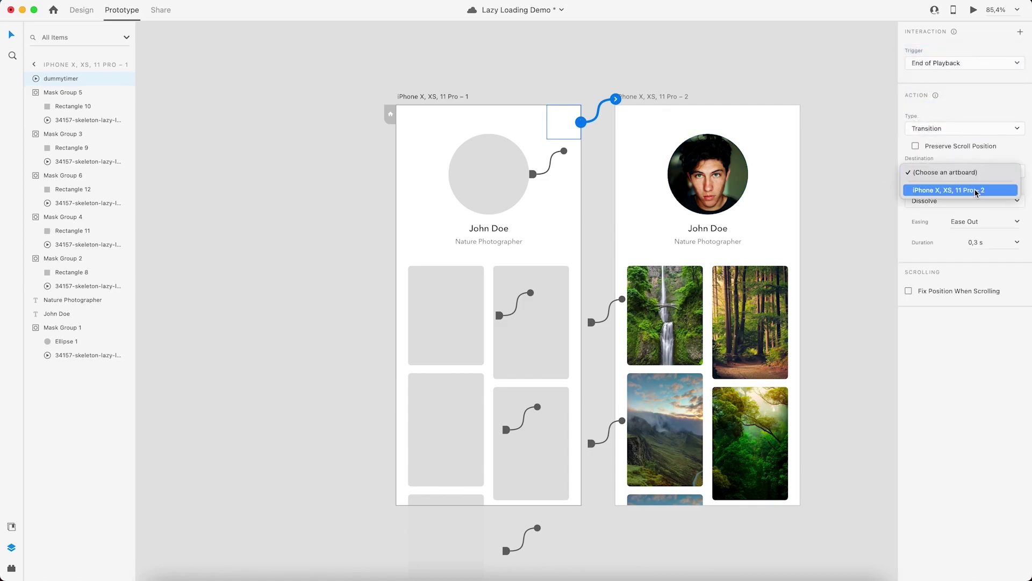
pyautogui.click(976, 191)
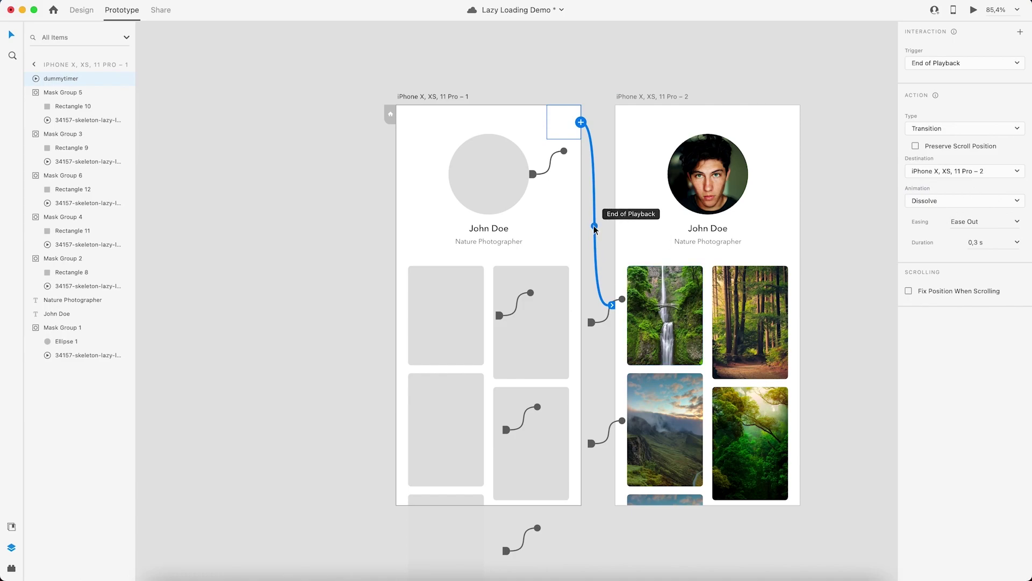
pyautogui.click(589, 69)
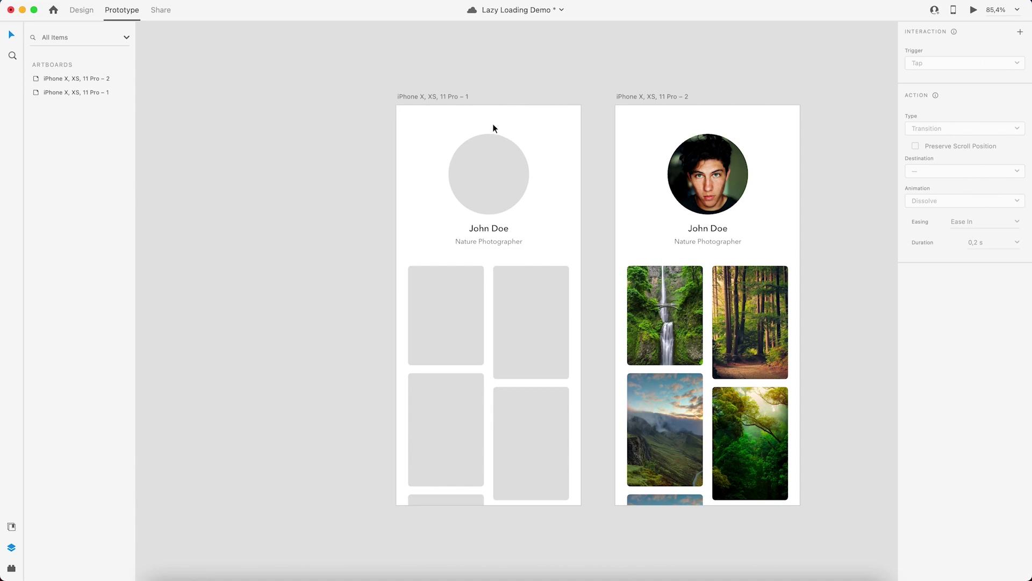
# Draw a 305×53 View Profile button on artboard 3 and wire it to iPhone X, XS, 11 Pro – 1
pyautogui.press('super+v')
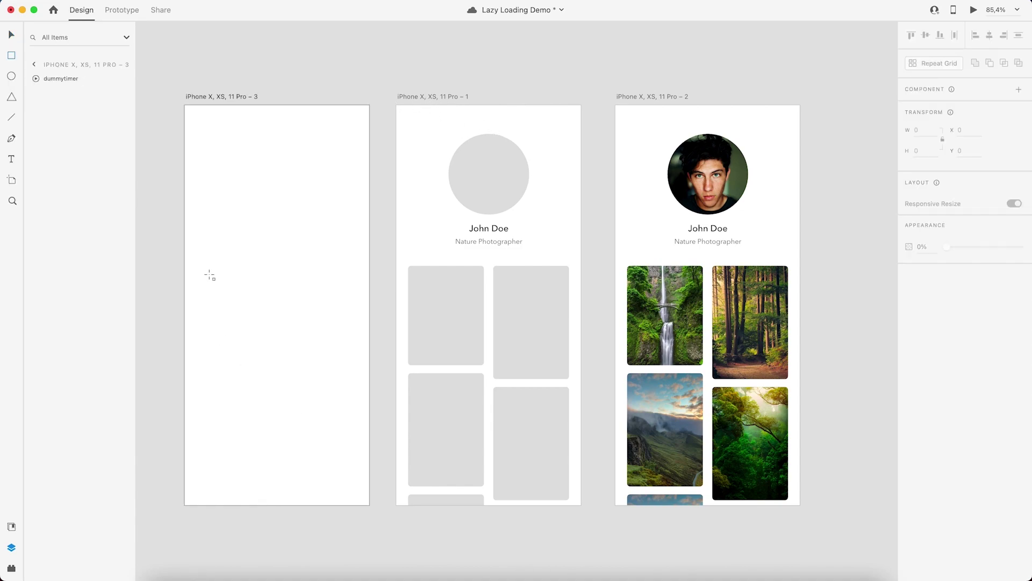
pyautogui.moveTo(202, 274)
pyautogui.mouseDown()
pyautogui.moveTo(338, 327)
pyautogui.moveTo(353, 299)
pyautogui.mouseUp()
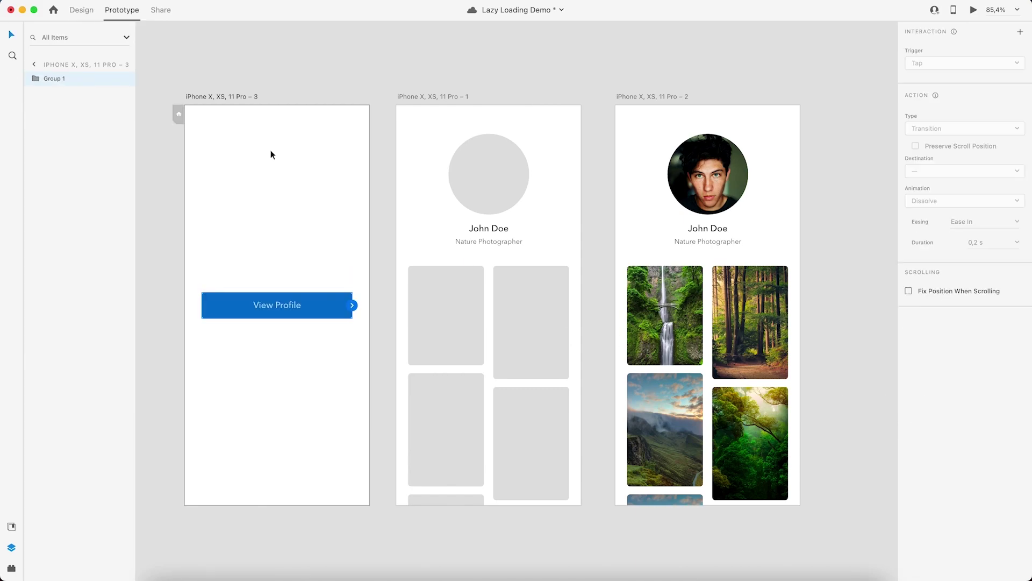
pyautogui.click(230, 95)
pyautogui.click(328, 308)
pyautogui.moveTo(379, 291); pyautogui.dragTo(416, 250)
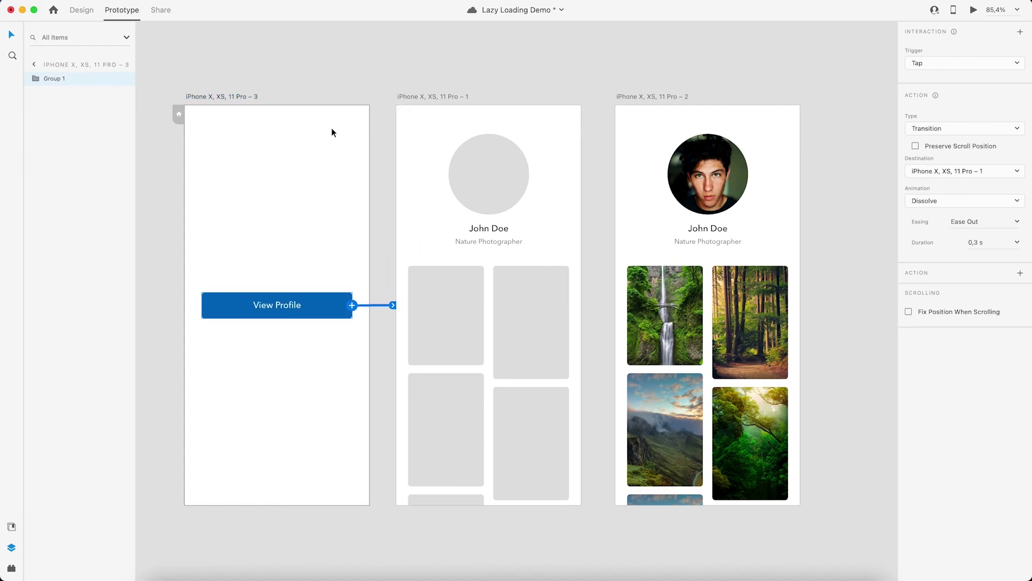
pyautogui.click(232, 85)
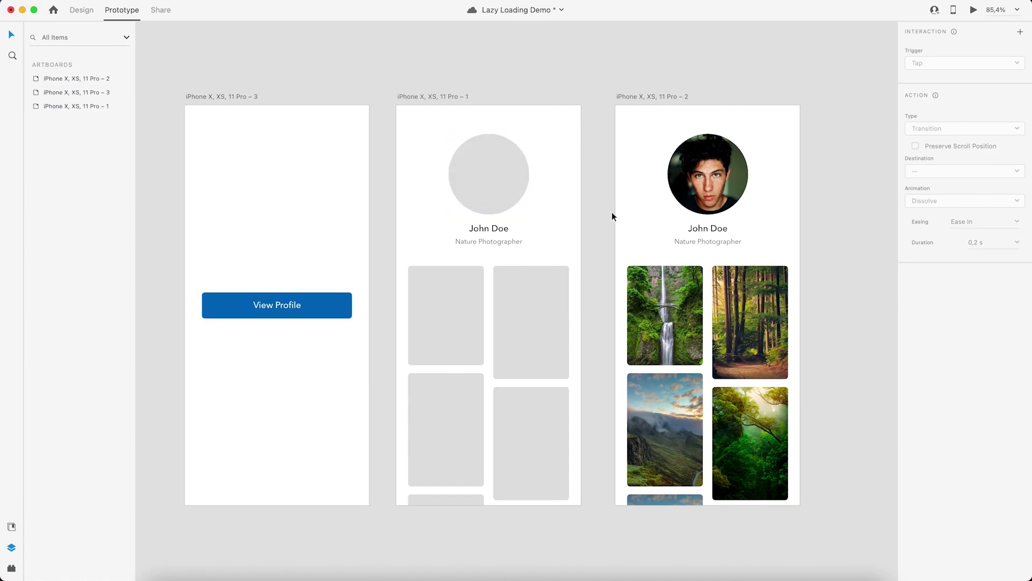
pyautogui.click(223, 98)
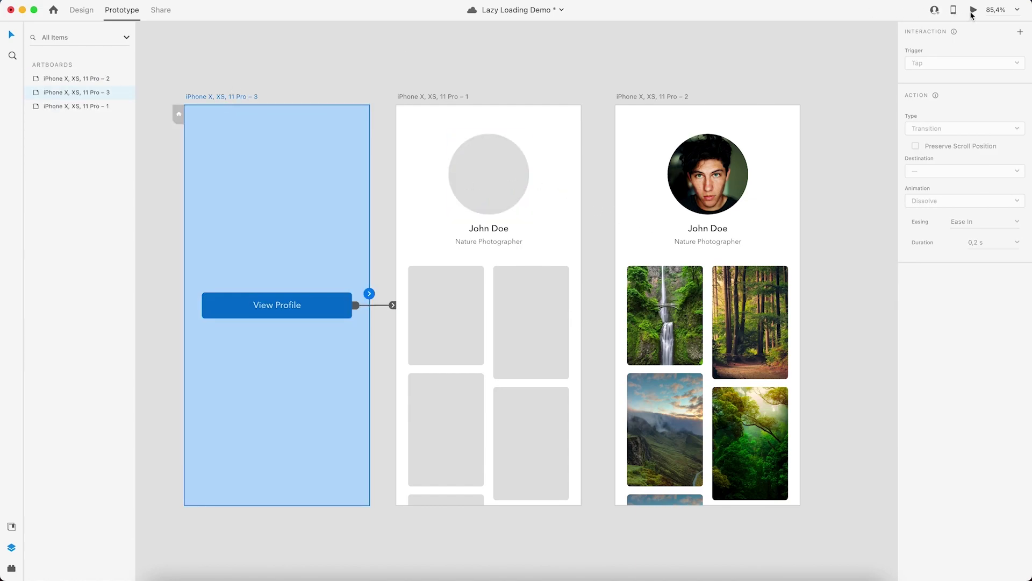
# Back in Design mode, set the hidden dummytimer animation's Interactive Media option to Play automatically
pyautogui.press('super+1')
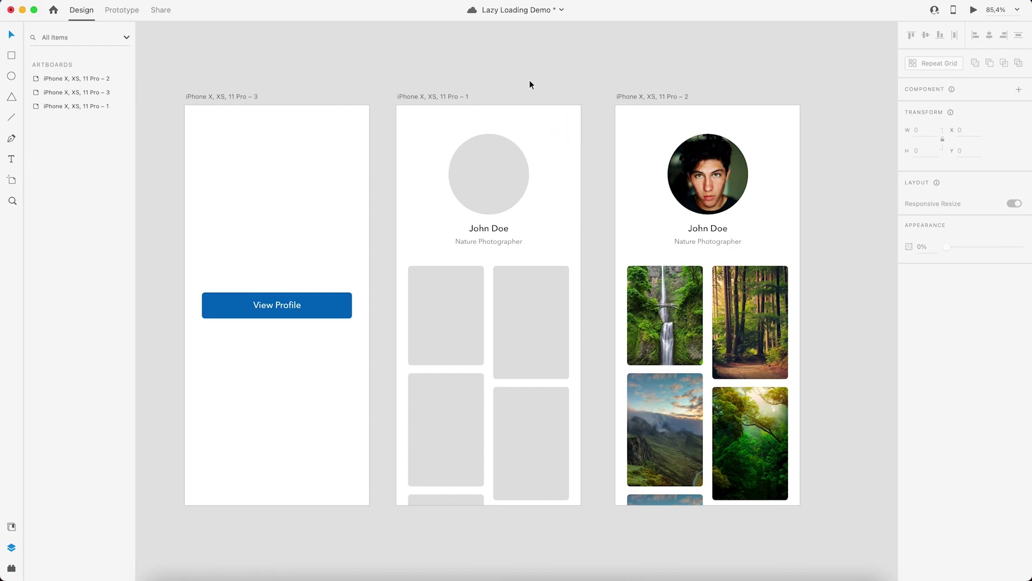
pyautogui.click(564, 119)
pyautogui.click(977, 297)
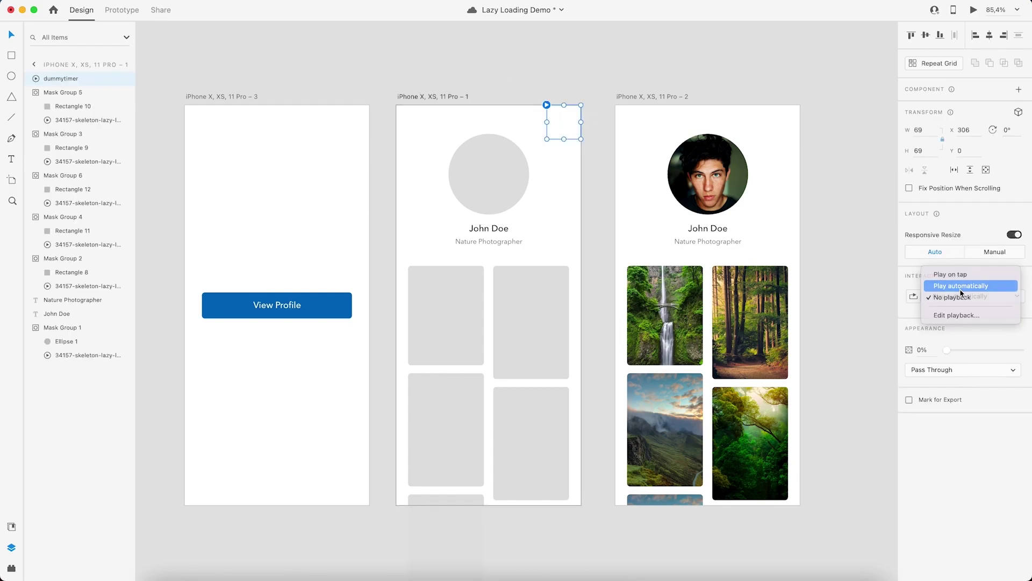
pyautogui.click(960, 288)
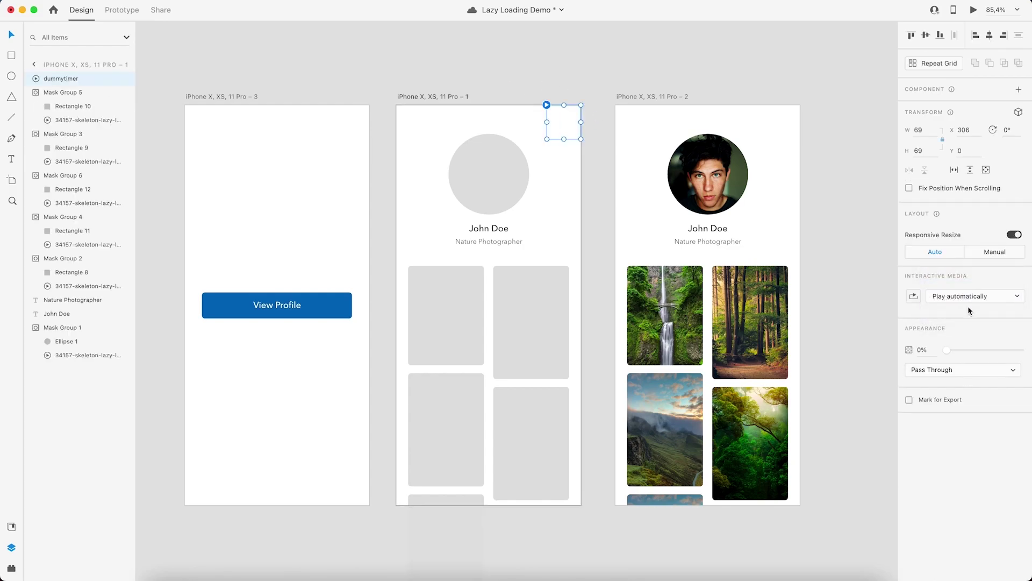
pyautogui.click(837, 215)
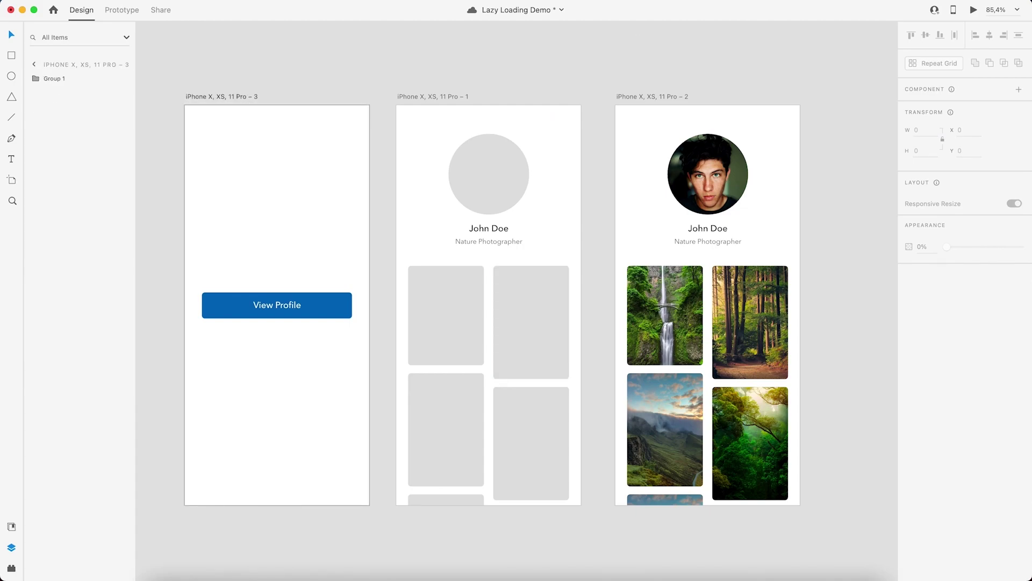
# Launch Desktop Preview and tap View Profile to watch the skeleton screen transition
pyautogui.click(974, 9)
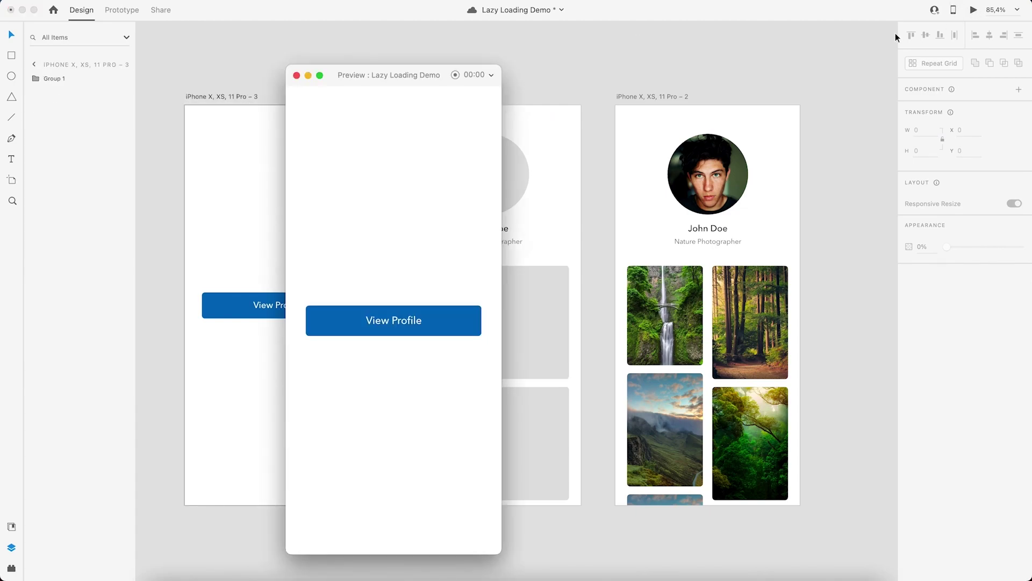
pyautogui.click(456, 320)
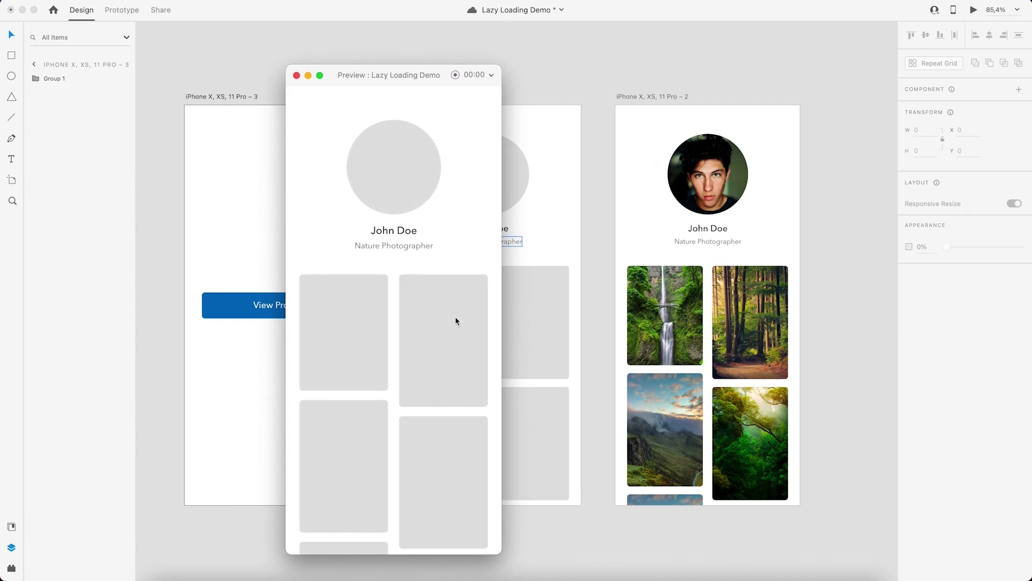